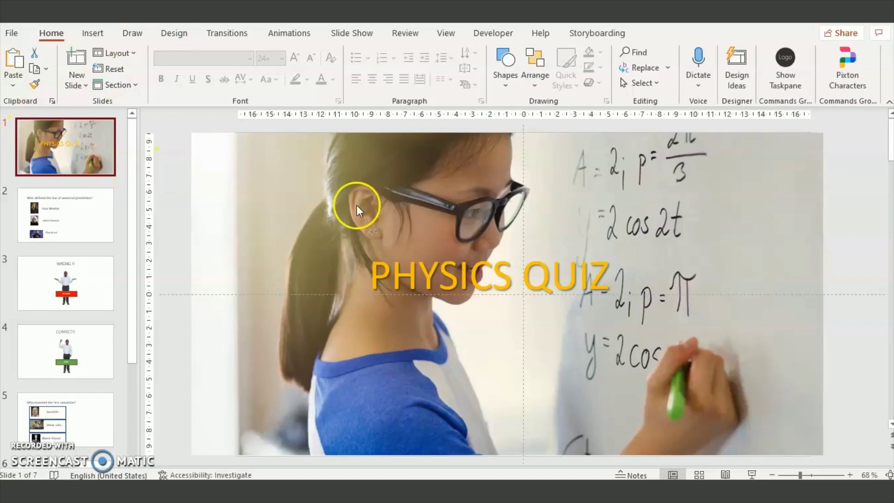
- Look over the gravitation question and its WRONG !! and CORRECT!! feedback slides
{"action": "left_click", "coordinate": [85, 241]}
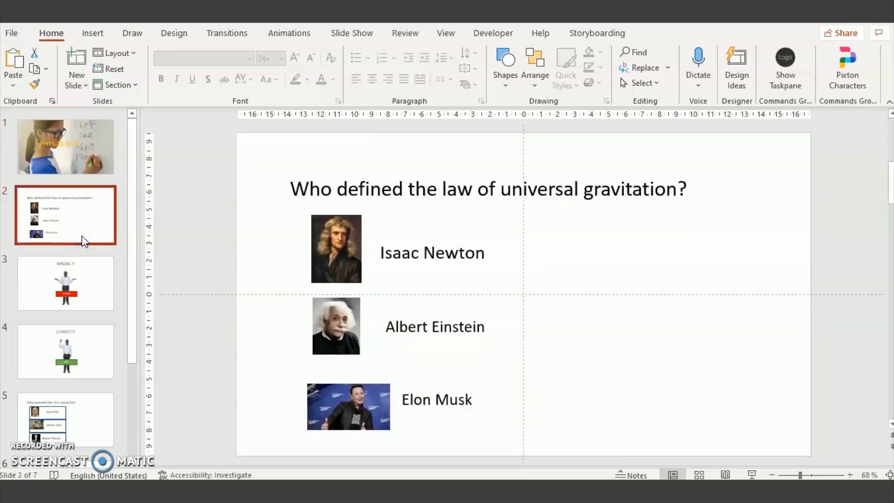
{"action": "left_click", "coordinate": [83, 230]}
{"action": "left_click", "coordinate": [86, 224]}
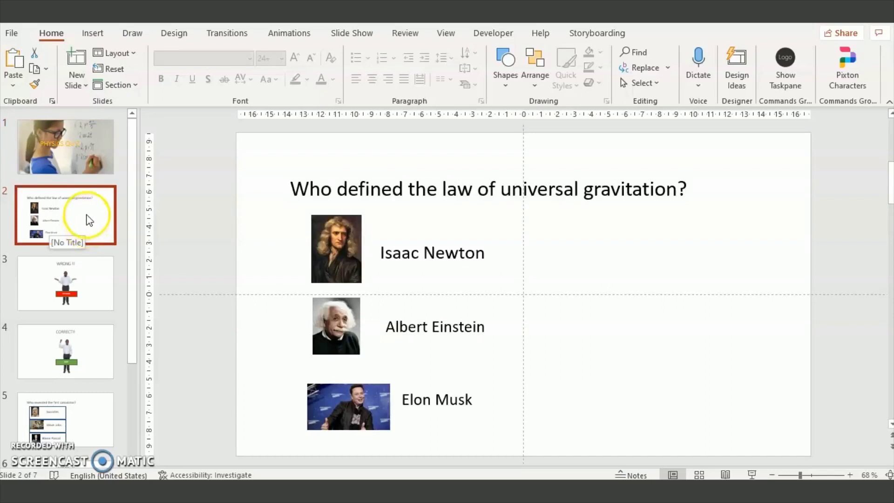
{"action": "left_click", "coordinate": [92, 302]}
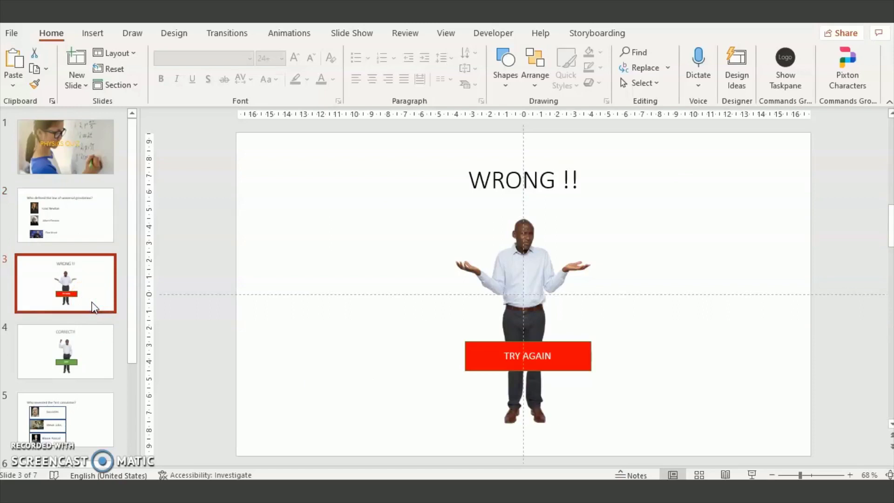
{"action": "left_click", "coordinate": [81, 331]}
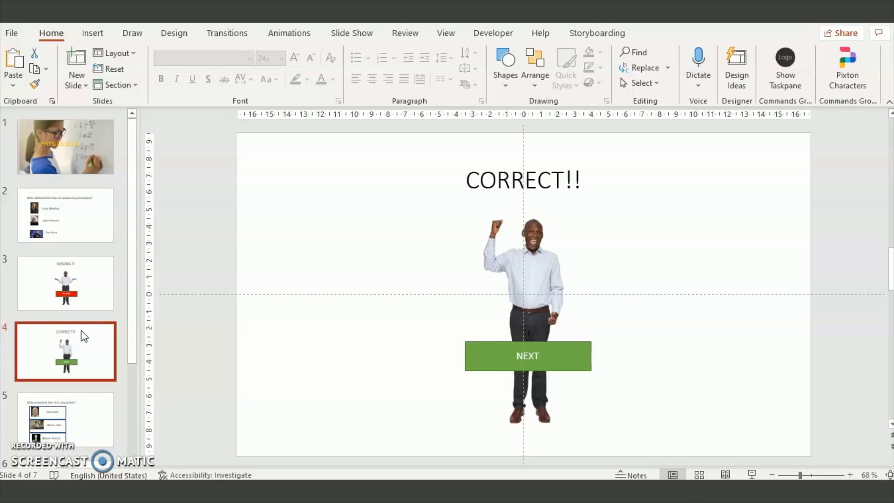
{"action": "left_click", "coordinate": [427, 294]}
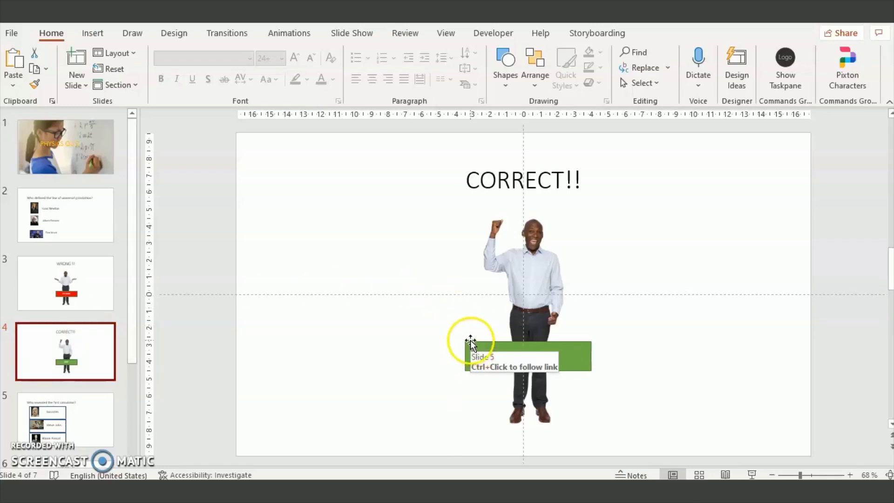
{"action": "left_click", "coordinate": [74, 305]}
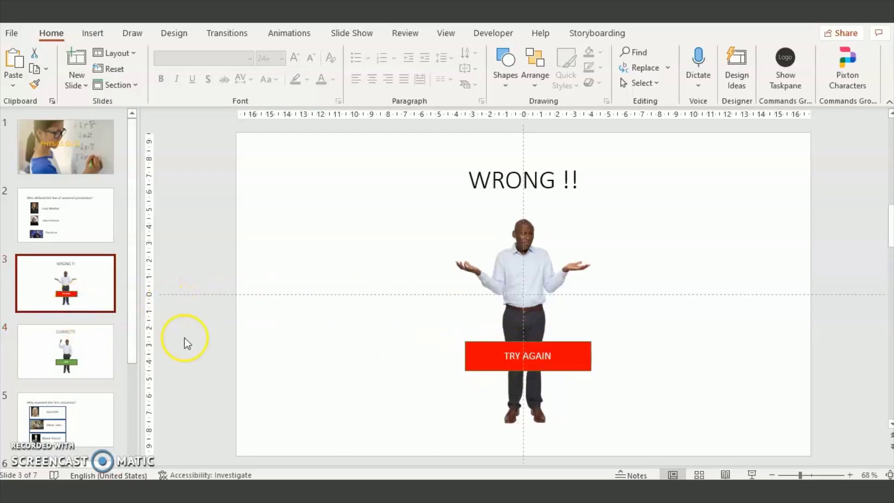
{"action": "left_click", "coordinate": [53, 359]}
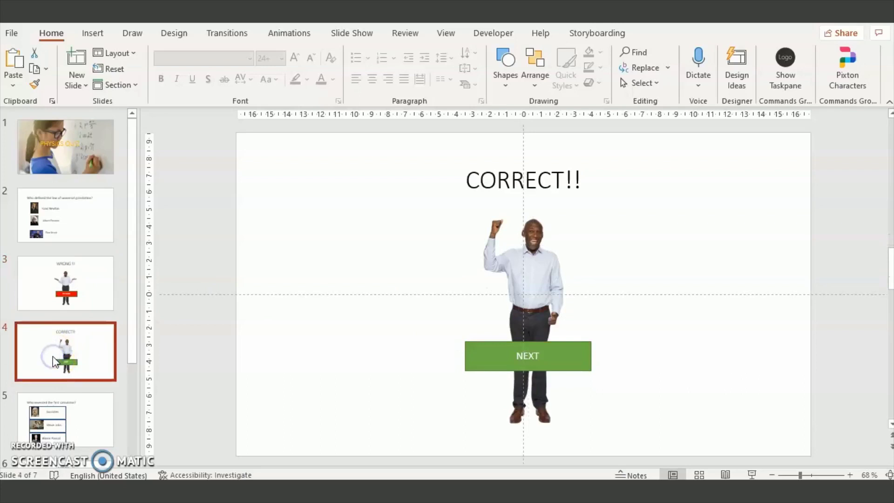
- Review the calculator question, second WRONG !! and congratulations slides, then return to slide 2
{"action": "scroll", "coordinate": [53, 361], "scroll_direction": "down", "scroll_amount": 3}
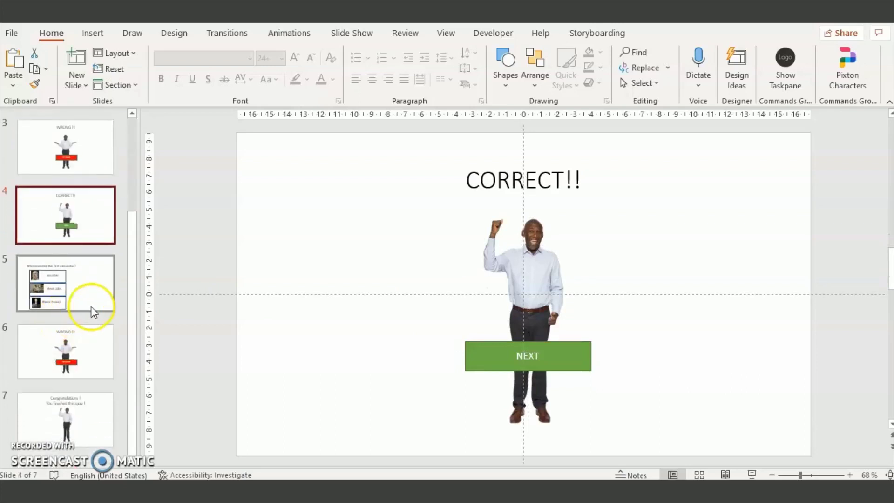
{"action": "left_click", "coordinate": [93, 301]}
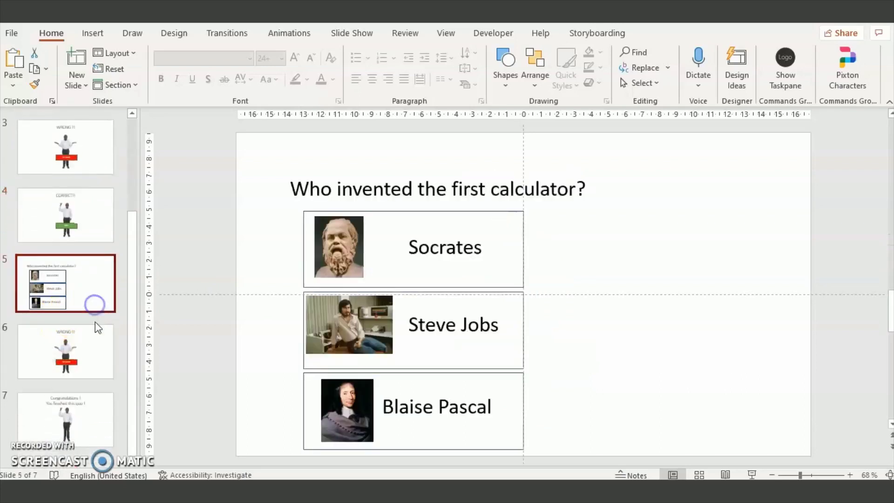
{"action": "left_click", "coordinate": [97, 350]}
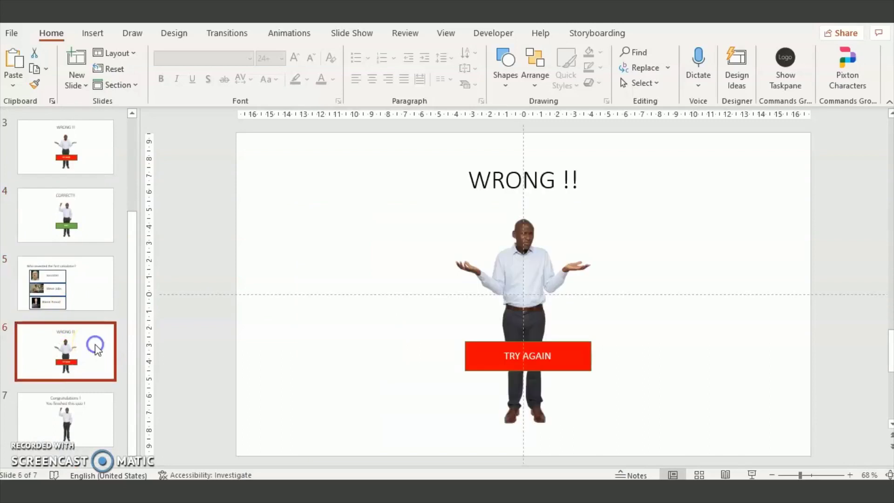
{"action": "left_click", "coordinate": [85, 424]}
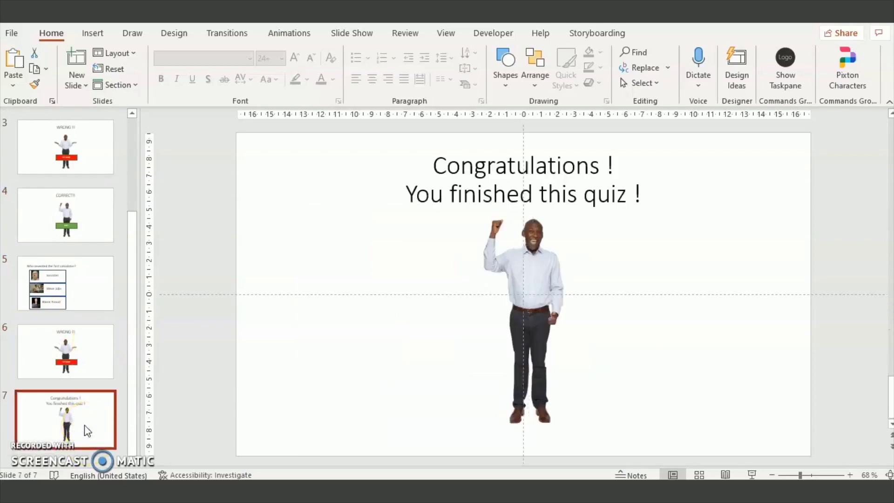
{"action": "scroll", "coordinate": [84, 424], "scroll_direction": "up", "scroll_amount": 3}
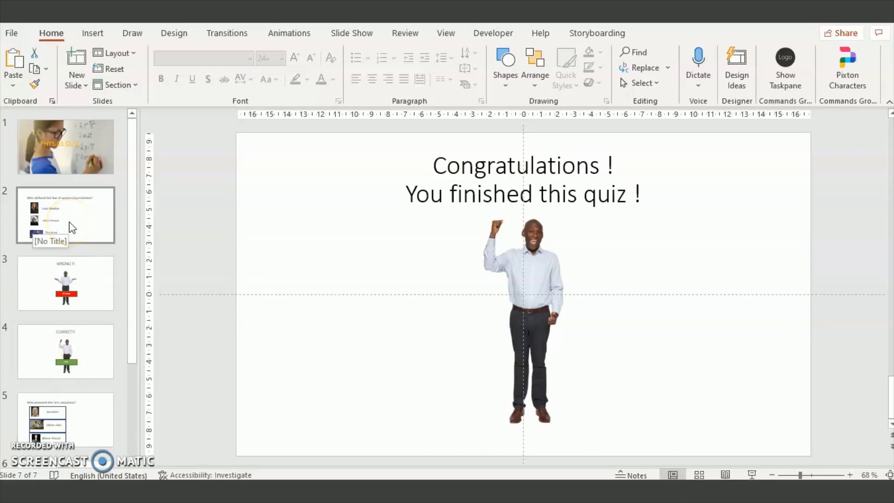
{"action": "left_click", "coordinate": [71, 227]}
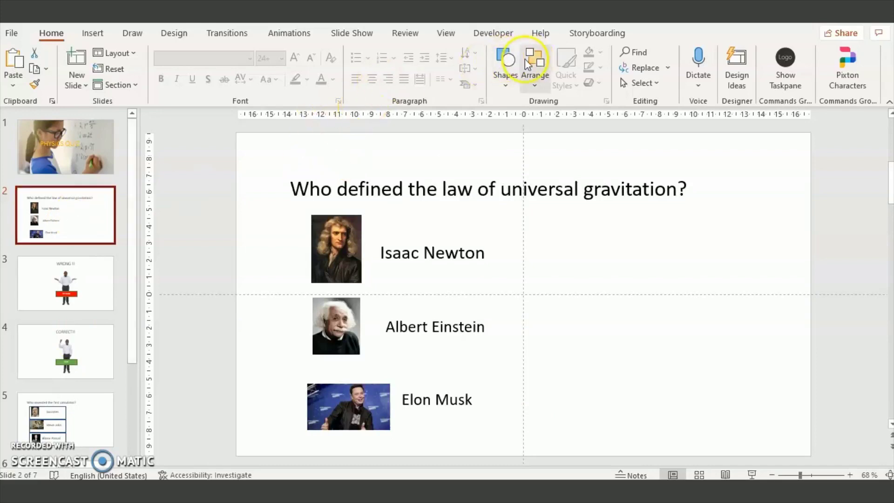
- Draw a rectangle over the Isaac Newton answer and set its Shape Fill to No Fill
{"action": "left_click", "coordinate": [503, 66]}
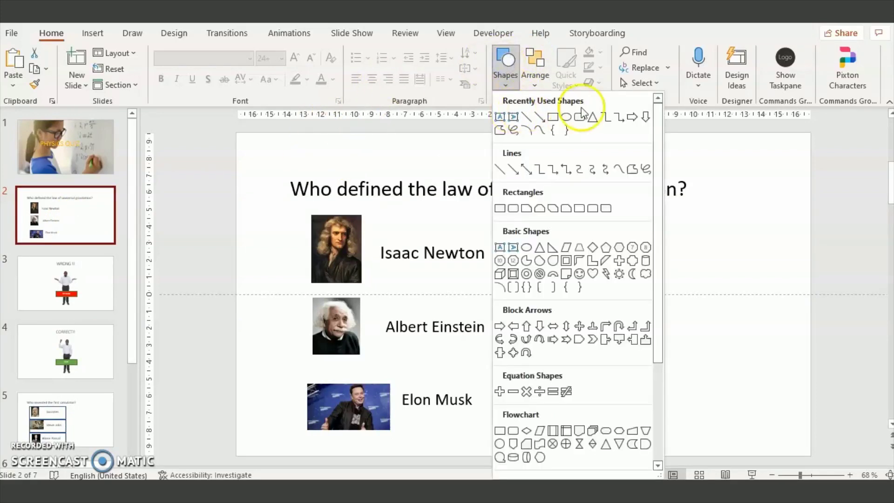
{"action": "left_click", "coordinate": [552, 118]}
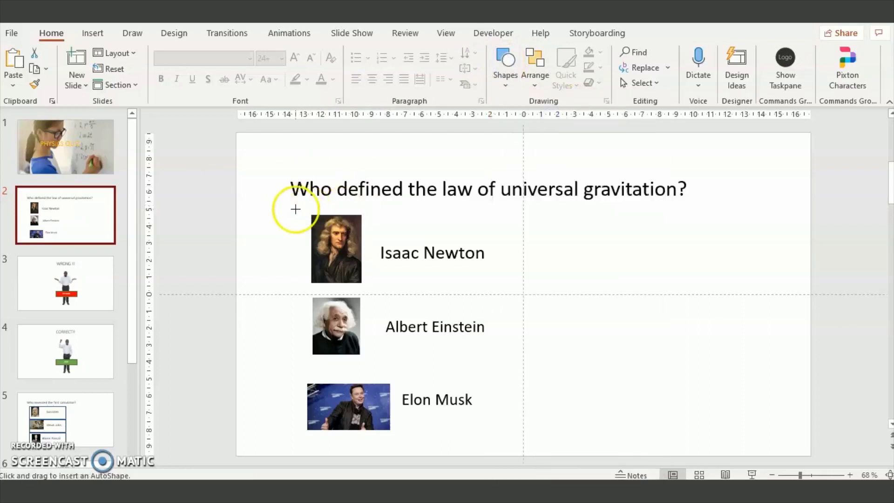
{"action": "left_click_drag", "start_coordinate": [295, 209], "coordinate": [615, 291]}
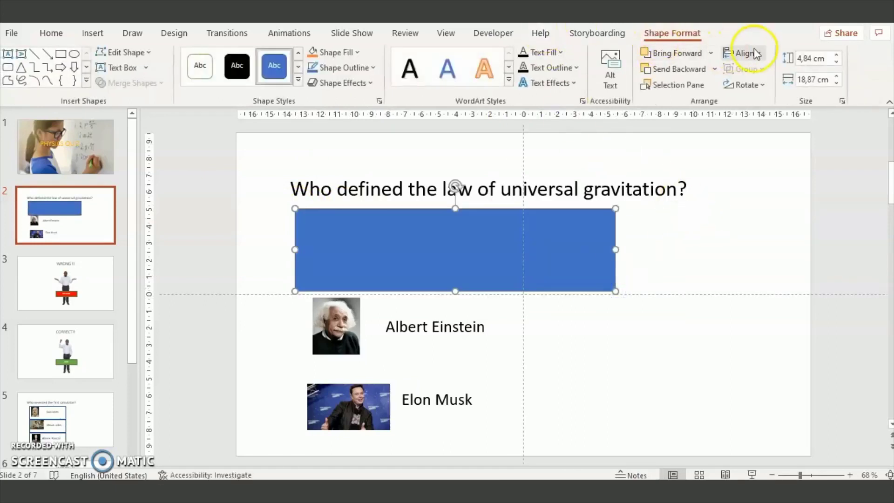
{"action": "left_click", "coordinate": [324, 52]}
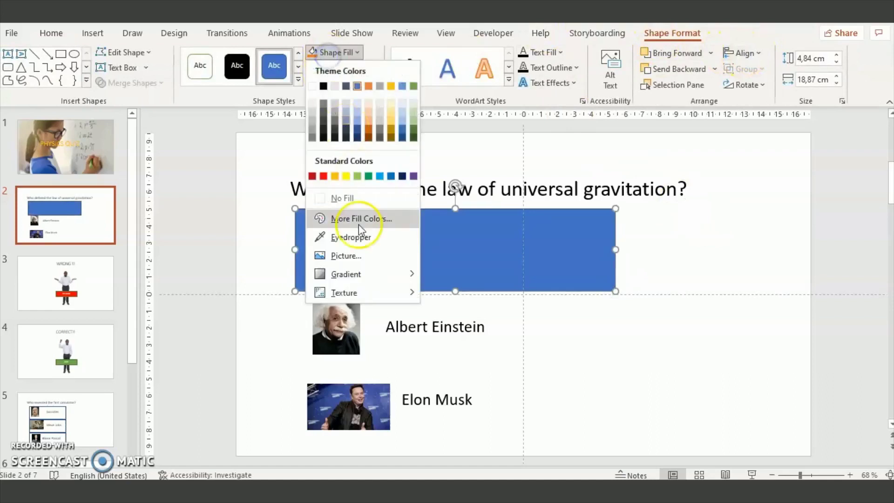
{"action": "left_click", "coordinate": [349, 198]}
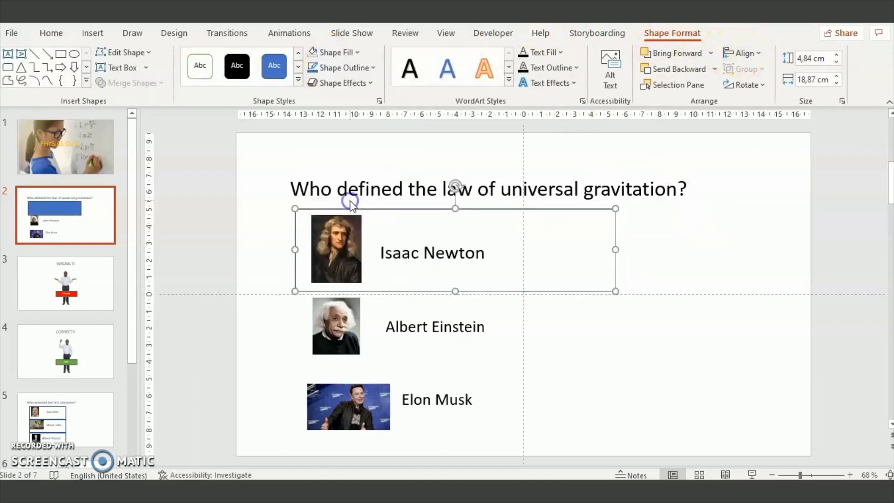
- Select the transparent Newton rectangle and bring up its right-click menu
{"action": "right_click", "coordinate": [599, 229]}
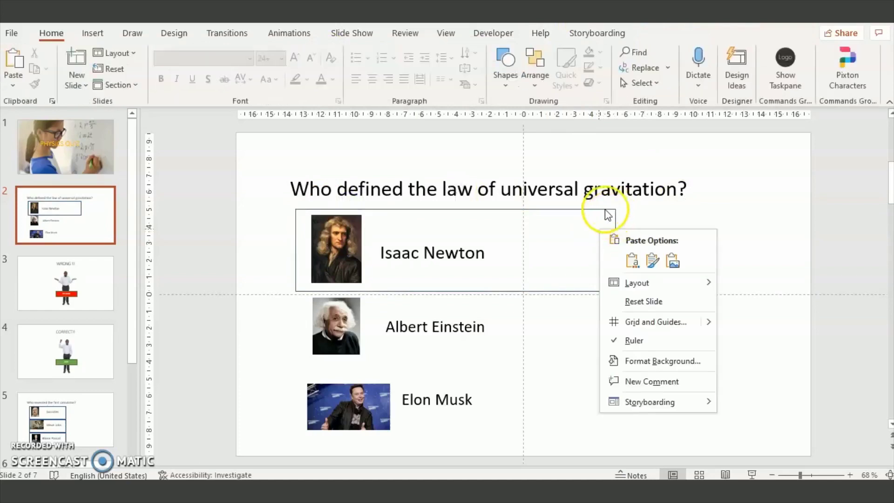
{"action": "left_click", "coordinate": [605, 211]}
{"action": "left_click", "coordinate": [605, 208]}
{"action": "right_click", "coordinate": [605, 213]}
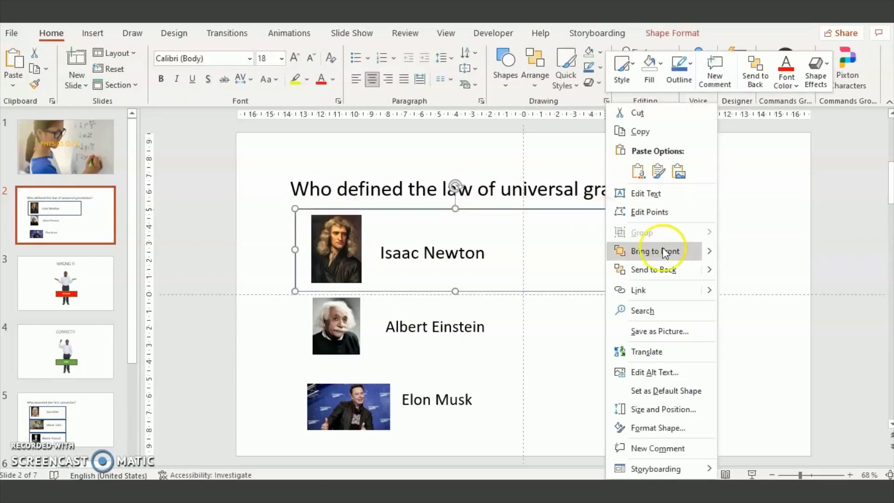
- Hyperlink the Newton rectangle to slide 4, CORRECT!!, under Place in This Document
{"action": "left_click", "coordinate": [636, 291]}
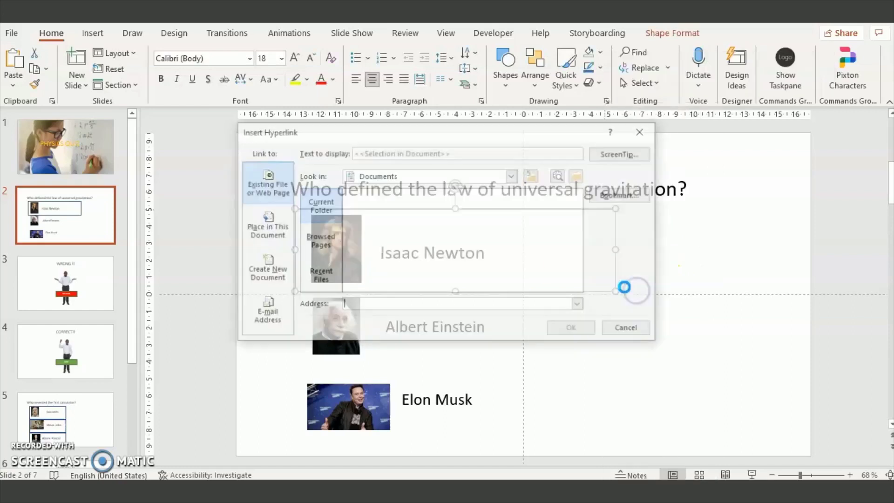
{"action": "left_click", "coordinate": [272, 218]}
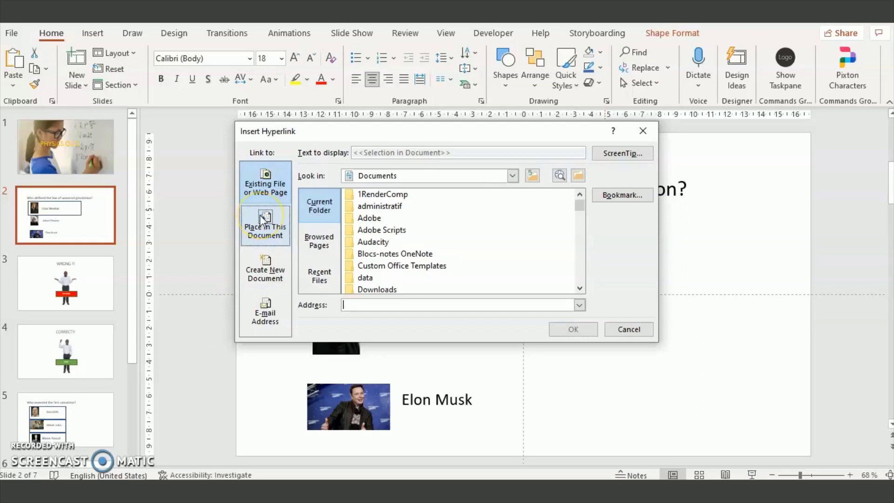
{"action": "left_click", "coordinate": [262, 223]}
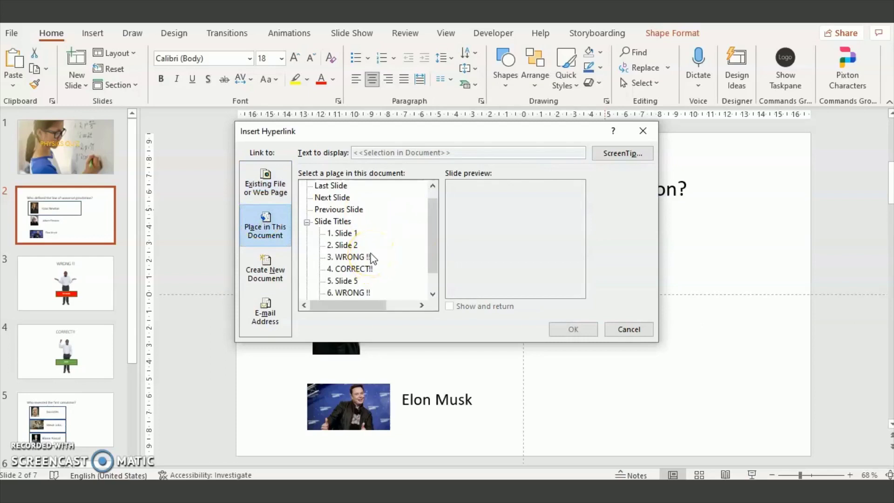
{"action": "left_click", "coordinate": [365, 270]}
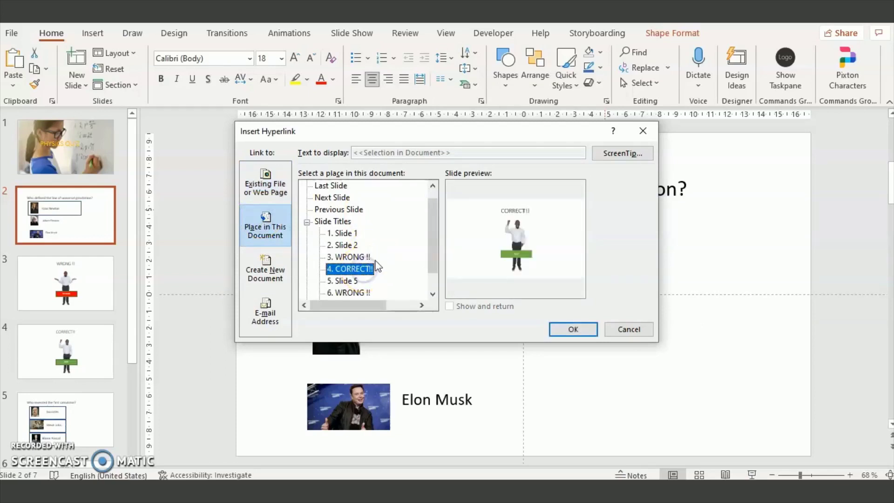
{"action": "left_click", "coordinate": [574, 330]}
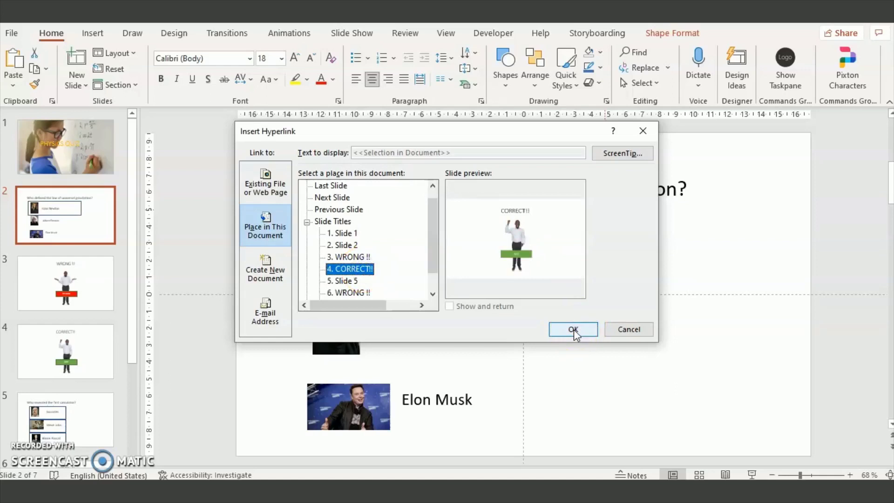
{"action": "left_click", "coordinate": [574, 330]}
{"action": "left_click", "coordinate": [575, 295]}
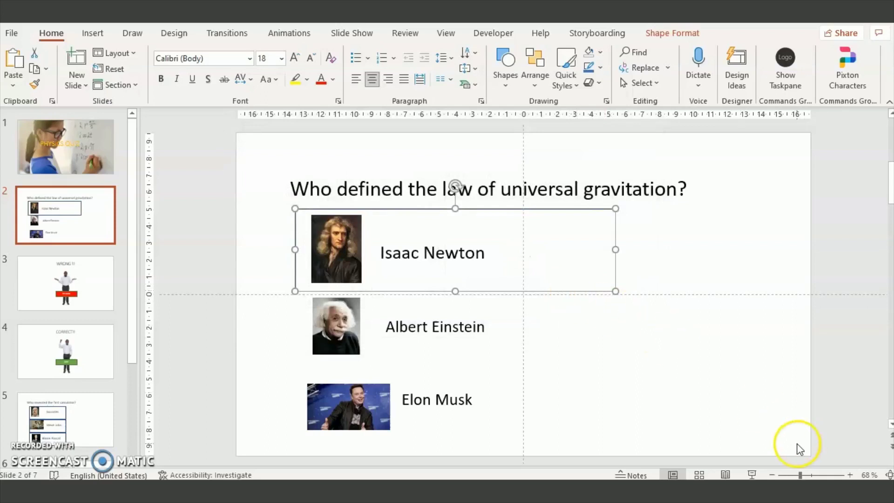
- Paste a copy of the Newton box over Albert Einstein and relink it to 3. WRONG !!
{"action": "key", "text": "ctrl+v"}
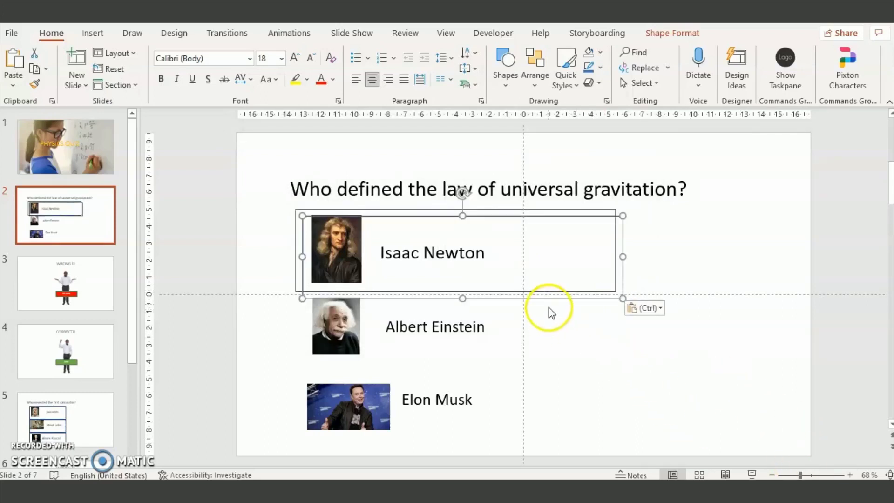
{"action": "left_click_drag", "start_coordinate": [549, 298], "coordinate": [539, 375]}
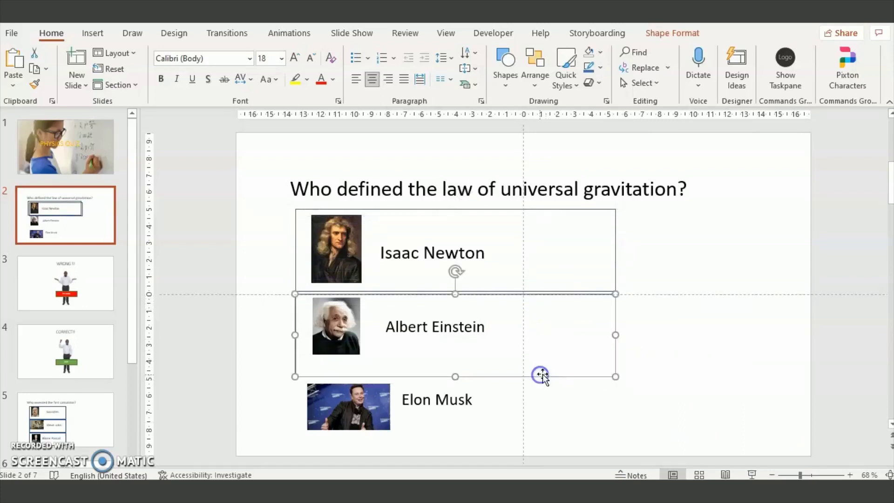
{"action": "right_click", "coordinate": [614, 353]}
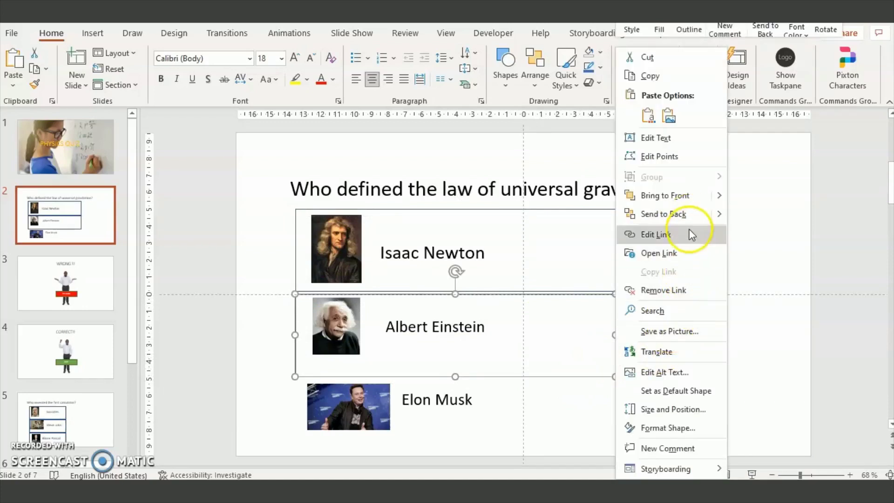
{"action": "left_click", "coordinate": [660, 235]}
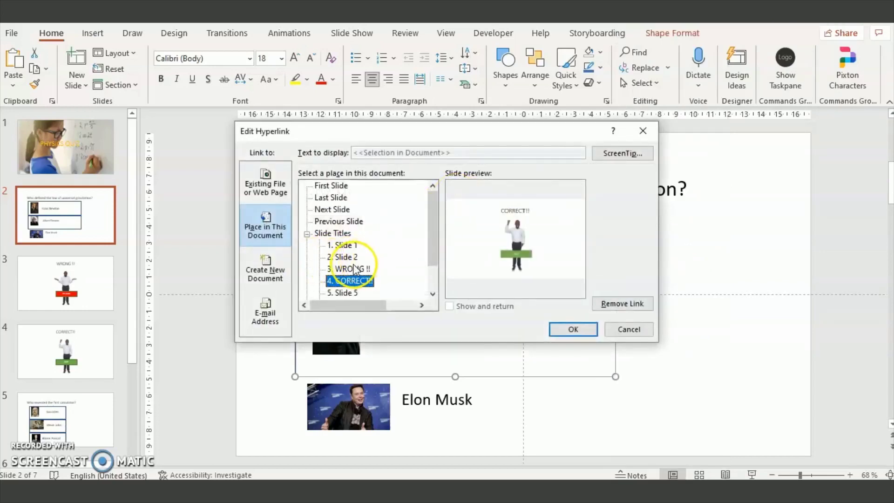
{"action": "left_click", "coordinate": [353, 268]}
{"action": "left_click", "coordinate": [585, 331]}
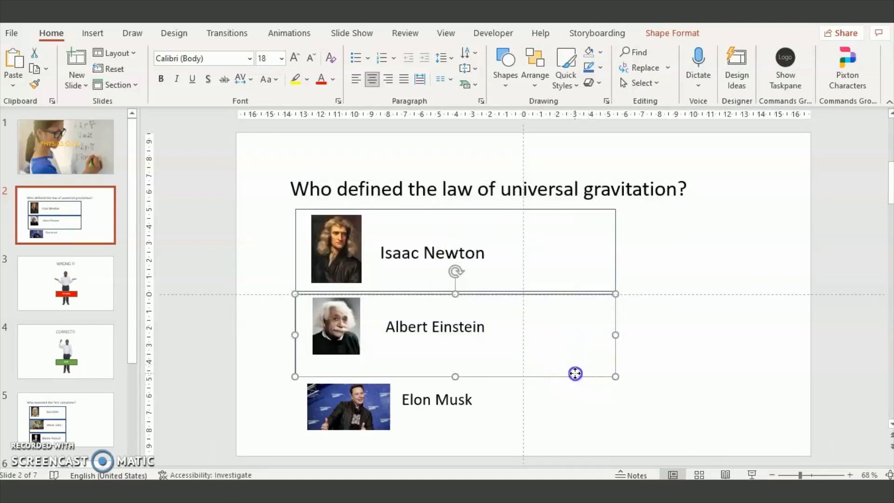
- Duplicate the Einstein box over Elon Musk and check both answer boxes
{"action": "key", "text": "ctrl+c"}
{"action": "key", "text": "ctrl+v"}
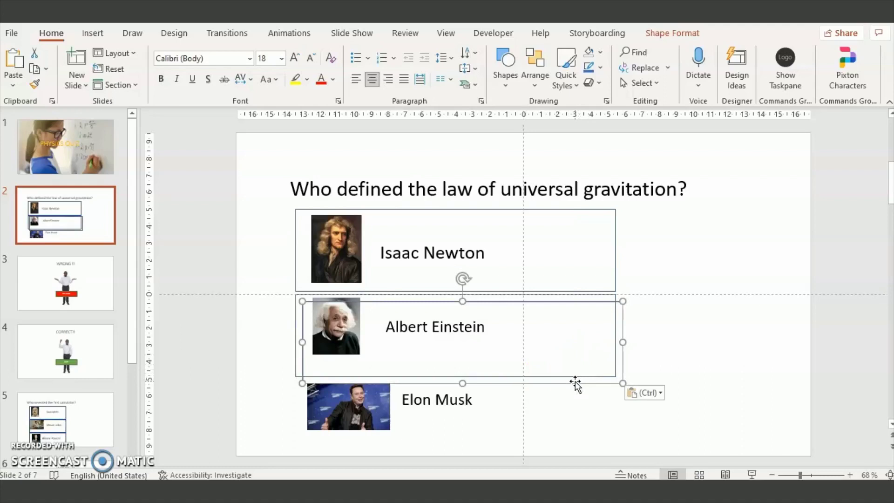
{"action": "left_click_drag", "start_coordinate": [573, 383], "coordinate": [566, 456]}
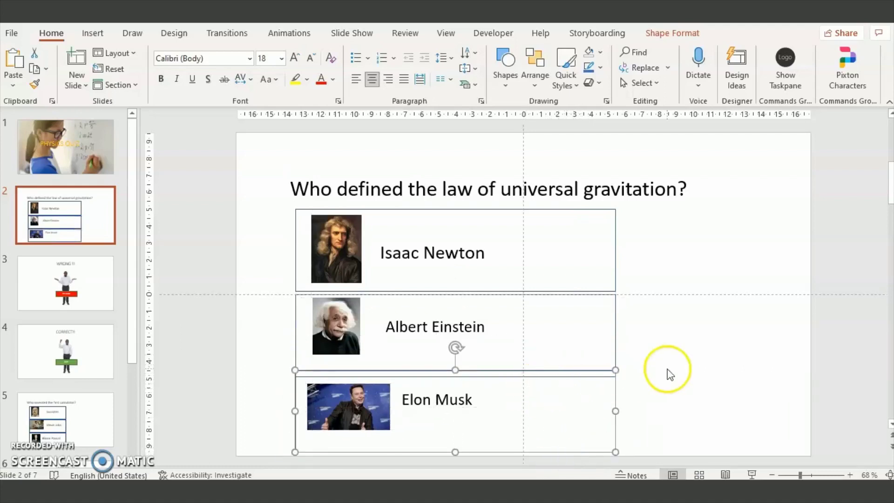
{"action": "left_click", "coordinate": [666, 370]}
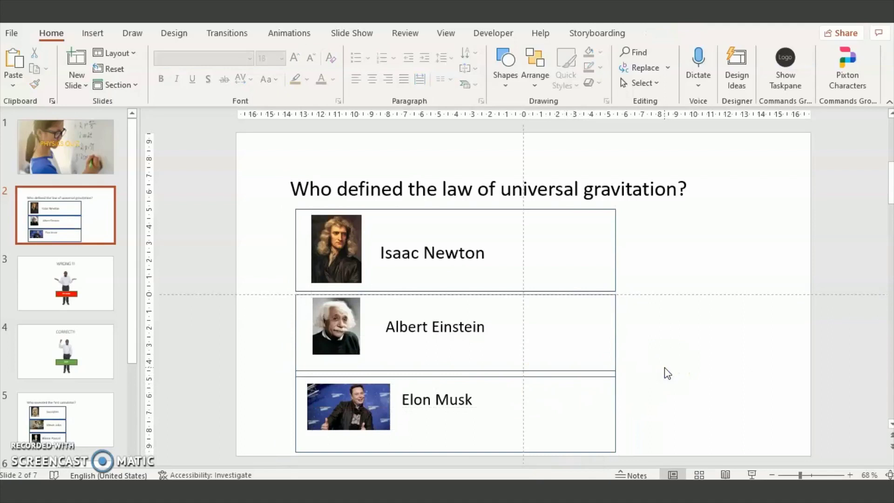
{"action": "left_click", "coordinate": [615, 390]}
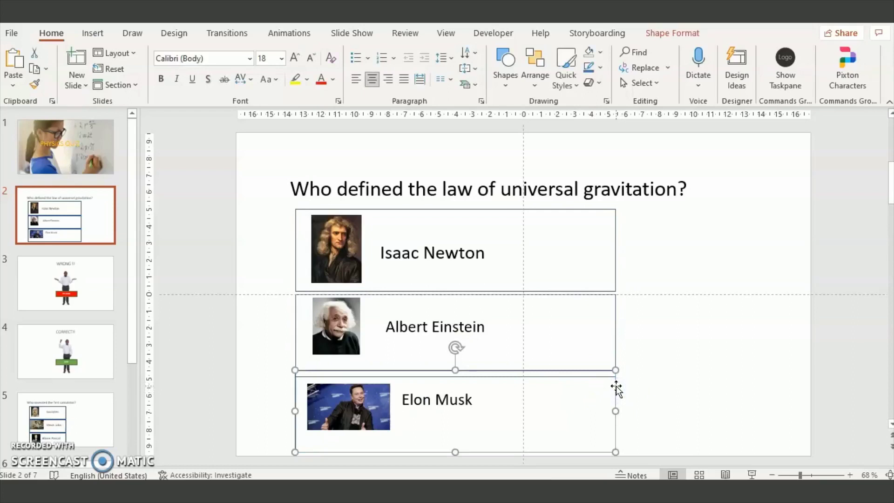
{"action": "left_click_drag", "start_coordinate": [393, 336], "coordinate": [446, 319]}
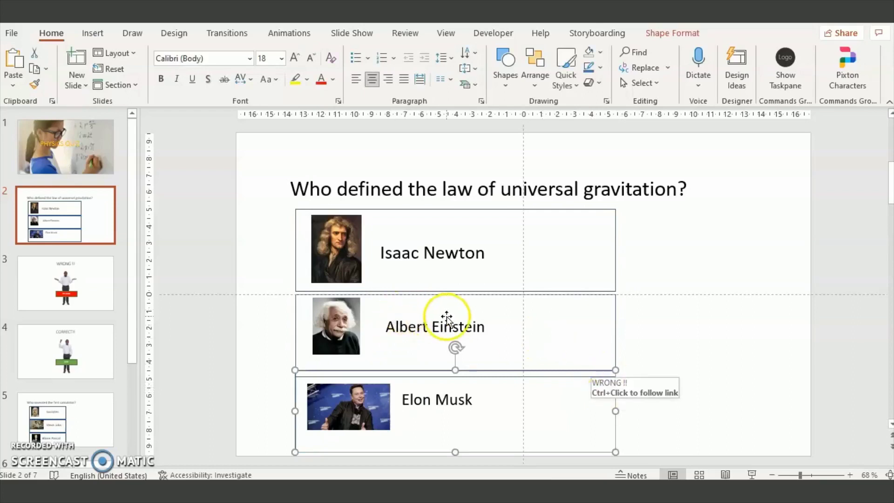
{"action": "left_click", "coordinate": [609, 328]}
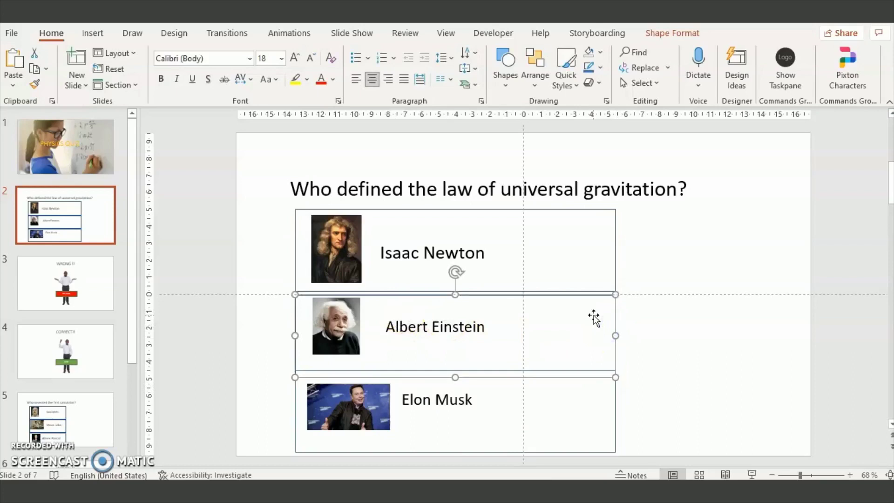
{"action": "left_click_drag", "start_coordinate": [79, 300], "coordinate": [92, 298]}
- On slide 3, hyperlink the TRY AGAIN button to 2. Slide 2
{"action": "left_click", "coordinate": [93, 298]}
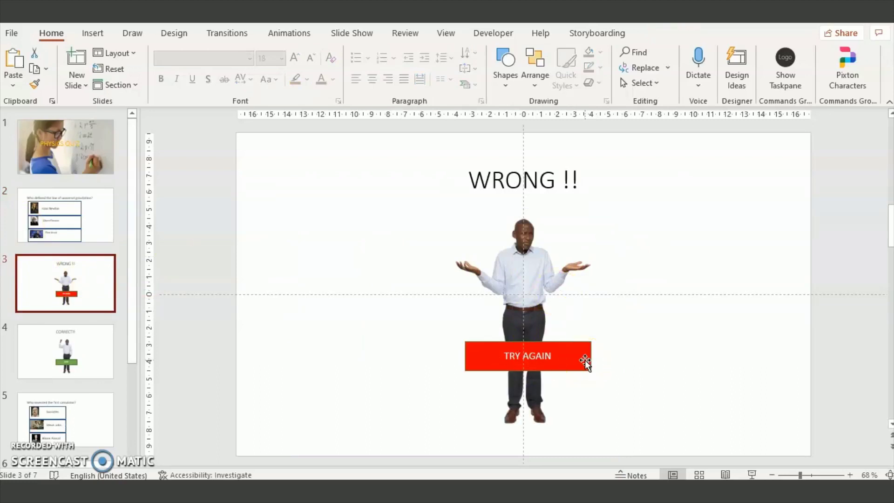
{"action": "mouse_move", "coordinate": [585, 359]}
{"action": "left_mouse_down"}
{"action": "mouse_move", "coordinate": [580, 331]}
{"action": "mouse_move", "coordinate": [569, 350]}
{"action": "left_mouse_up"}
{"action": "left_click", "coordinate": [570, 348]}
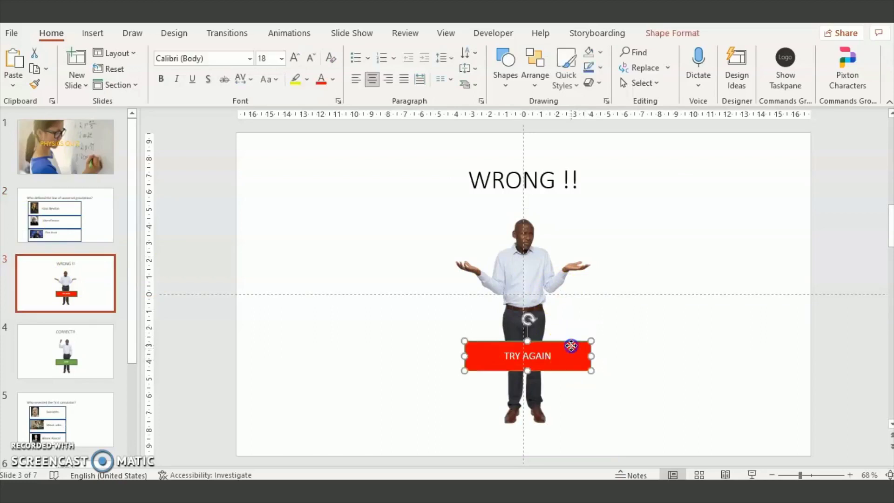
{"action": "right_click", "coordinate": [571, 346]}
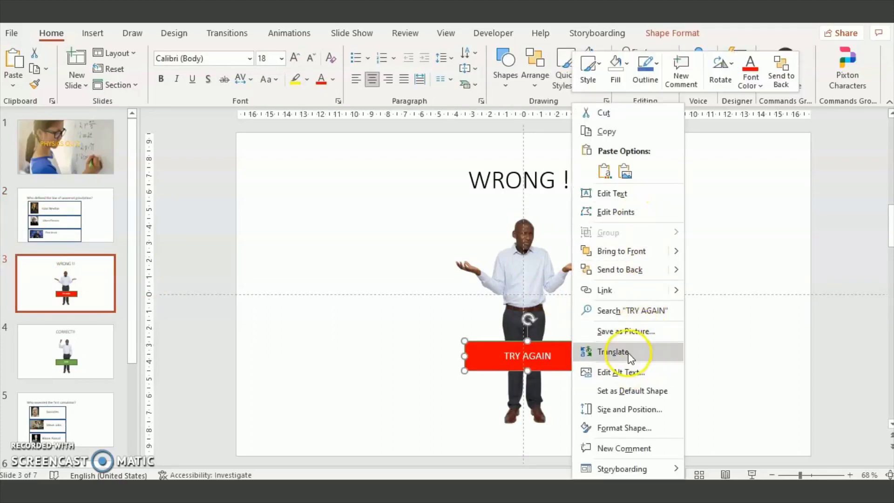
{"action": "left_click", "coordinate": [605, 290]}
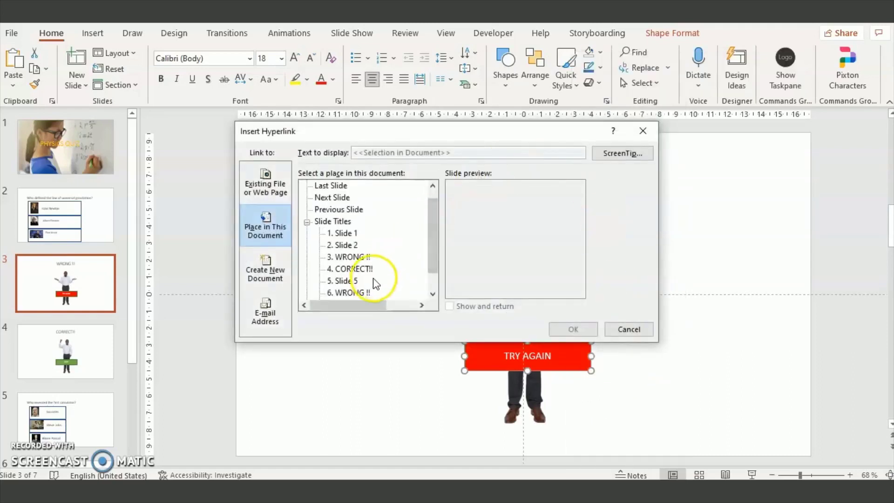
{"action": "left_click", "coordinate": [341, 244]}
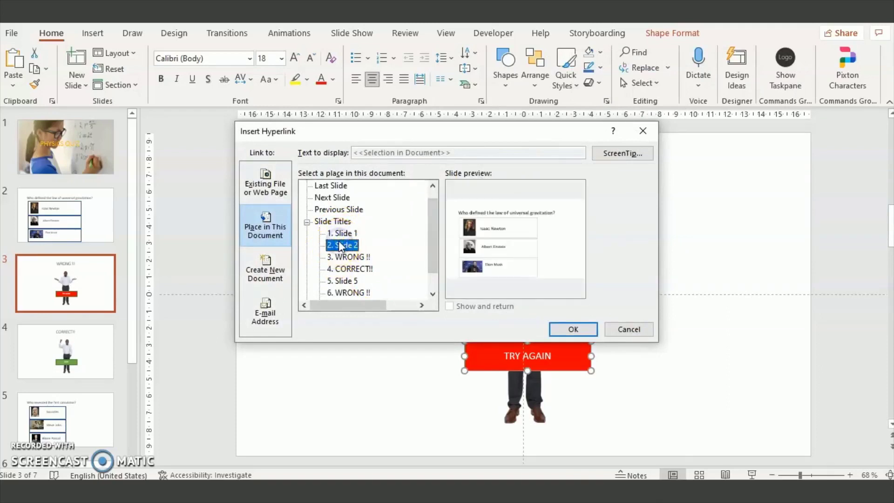
{"action": "left_click", "coordinate": [577, 329]}
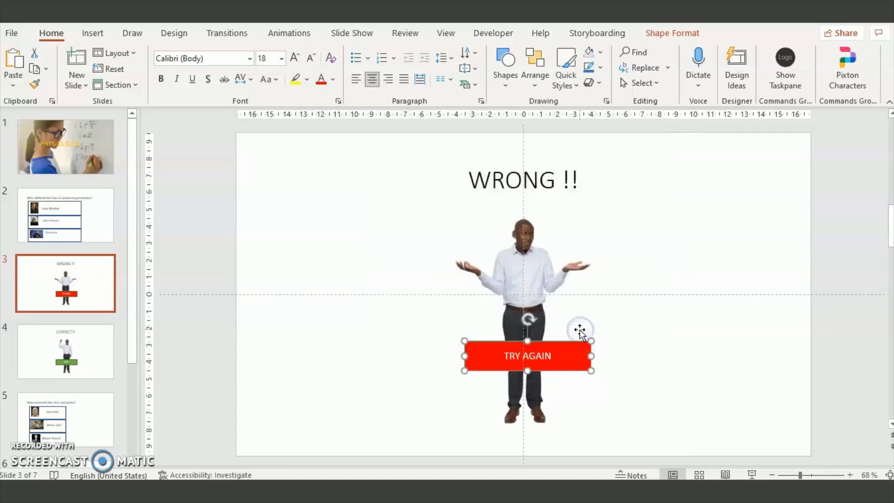
- On slide 4, verify the NEXT button links to 5. Slide 5, leaving it unchanged
{"action": "left_click", "coordinate": [91, 342]}
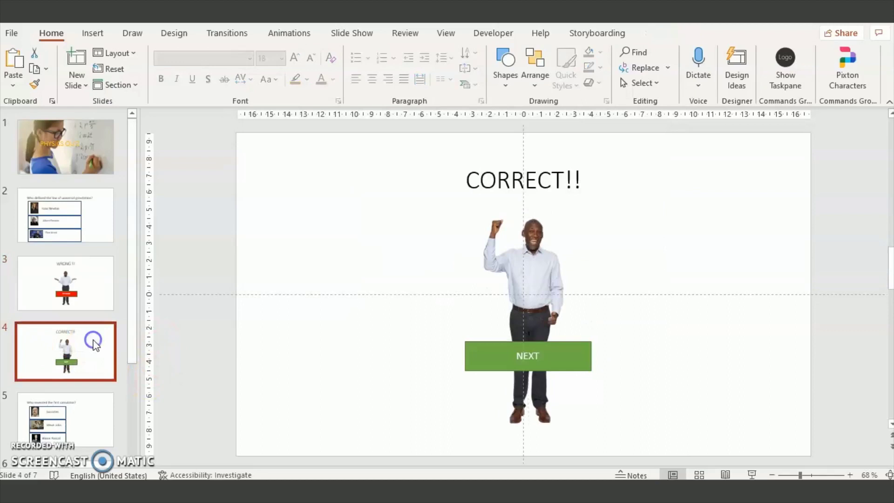
{"action": "left_click", "coordinate": [569, 342]}
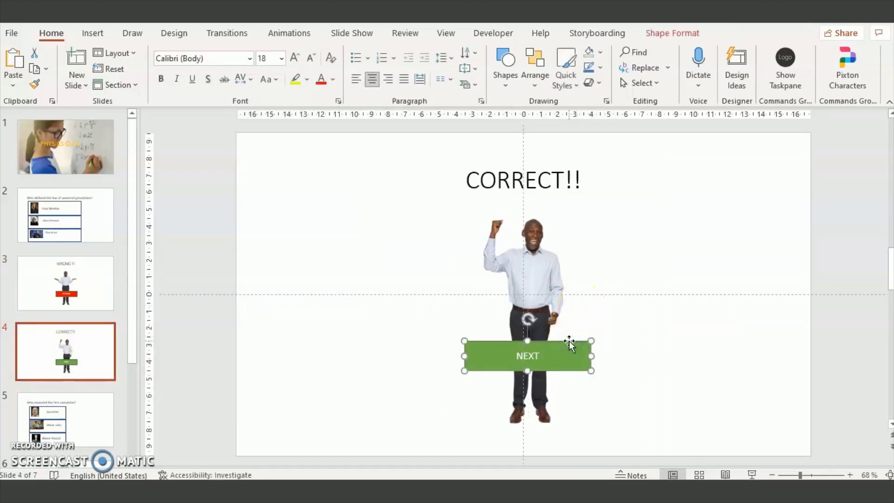
{"action": "right_click", "coordinate": [569, 345]}
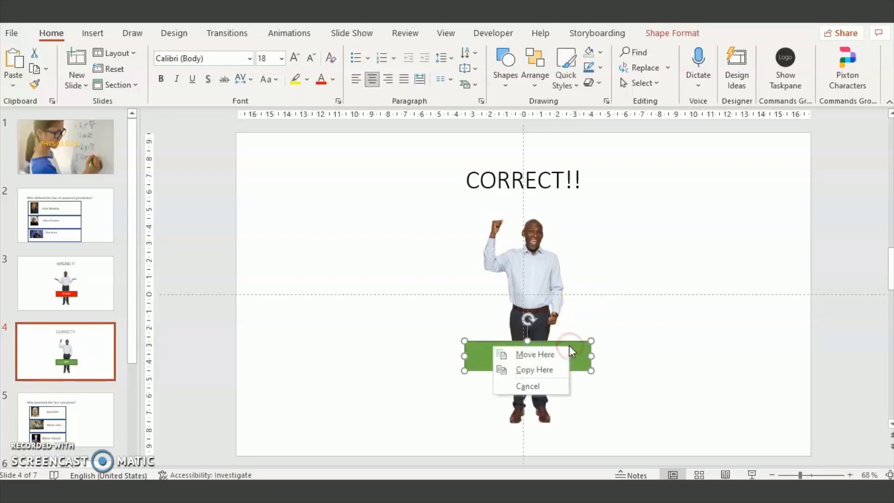
{"action": "key", "text": "Escape"}
{"action": "right_click", "coordinate": [591, 350]}
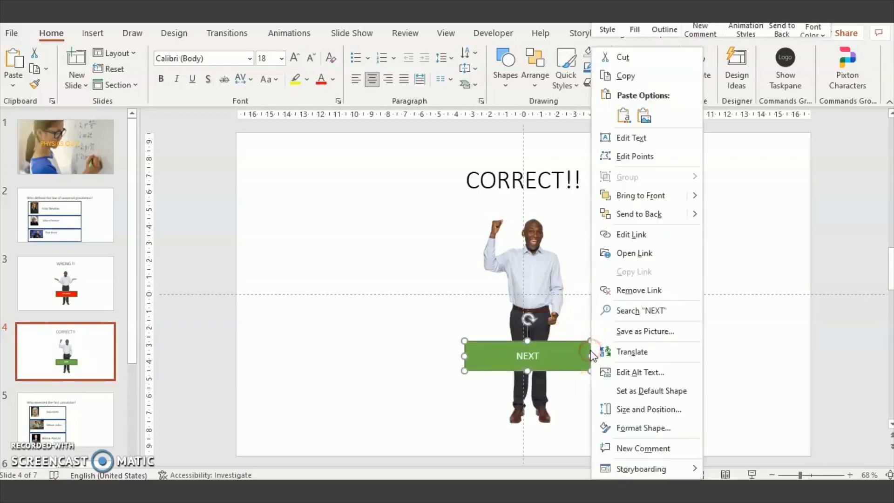
{"action": "left_click", "coordinate": [632, 235]}
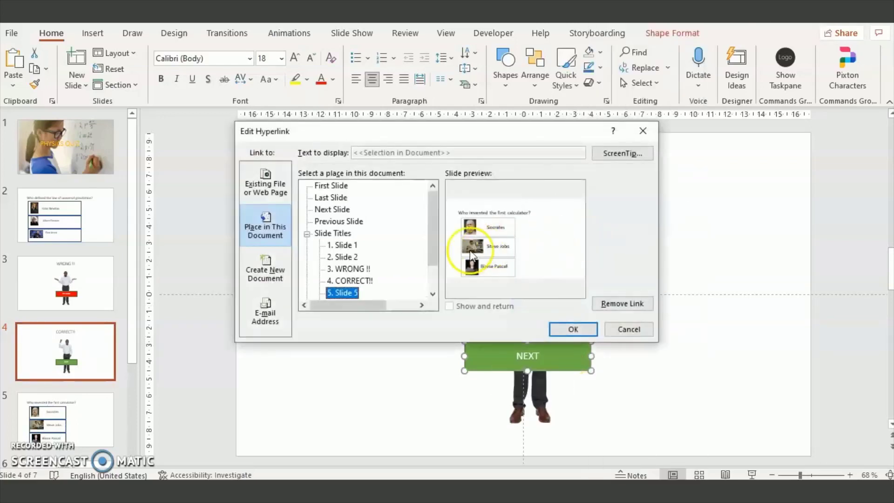
{"action": "left_click", "coordinate": [629, 329]}
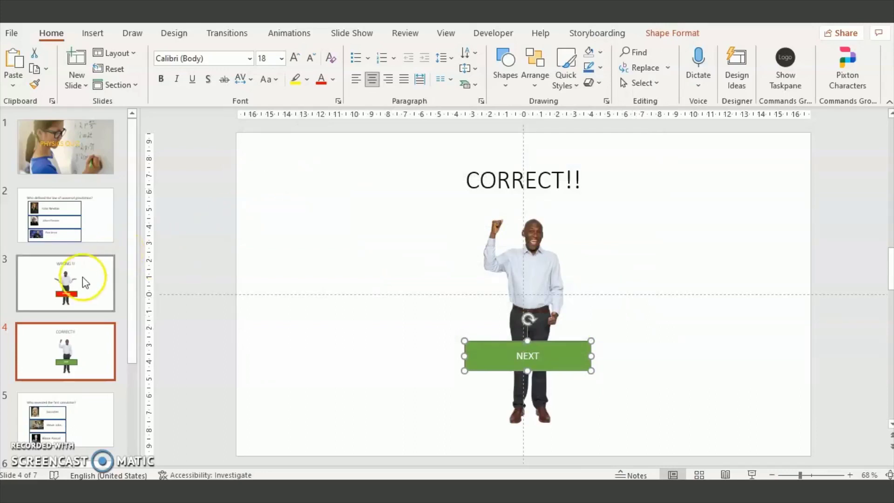
{"action": "scroll", "coordinate": [83, 289], "scroll_direction": "down", "scroll_amount": 2}
- Review slides 5, 6 and 7, then go back to slide 2
{"action": "left_click", "coordinate": [83, 336]}
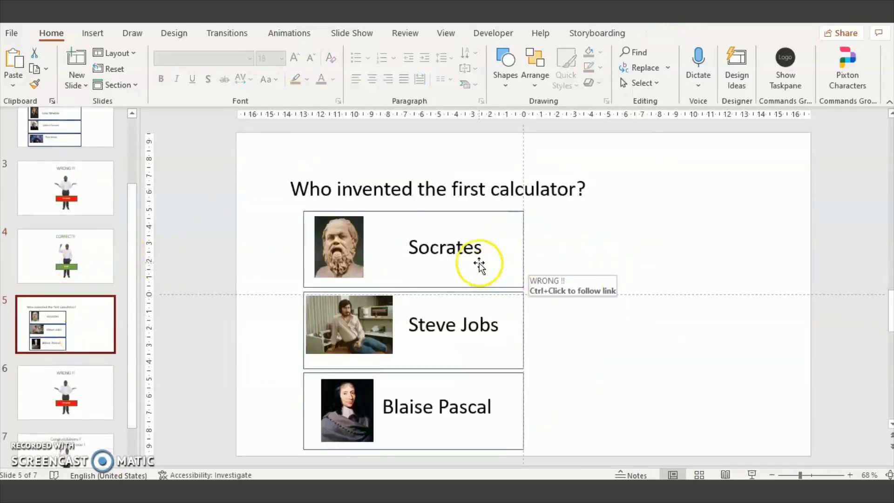
{"action": "left_click", "coordinate": [90, 399]}
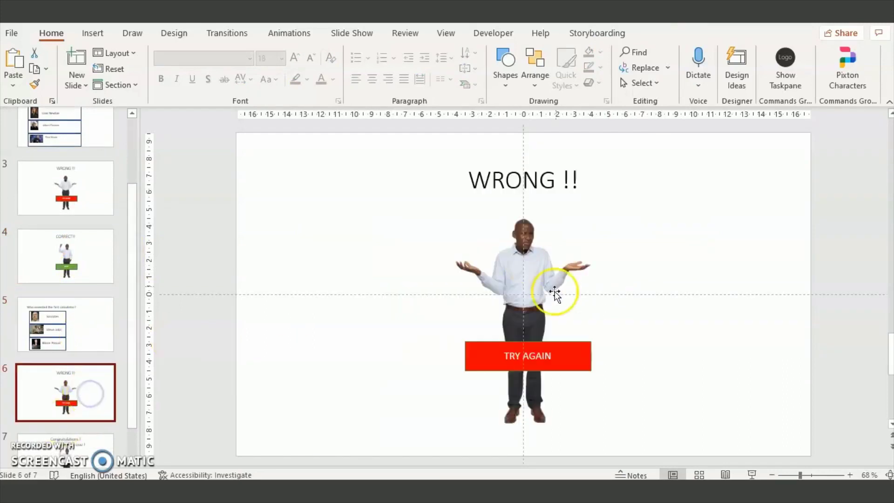
{"action": "scroll", "coordinate": [135, 416], "scroll_direction": "down", "scroll_amount": 2}
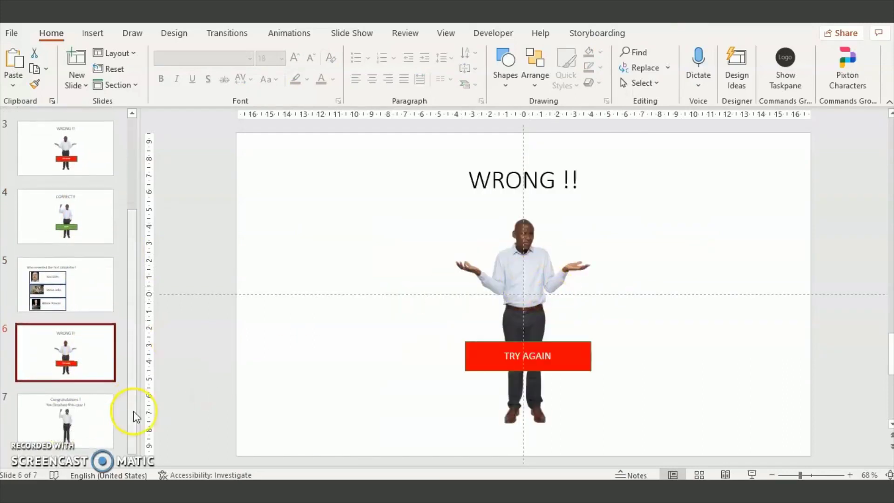
{"action": "left_click", "coordinate": [86, 424]}
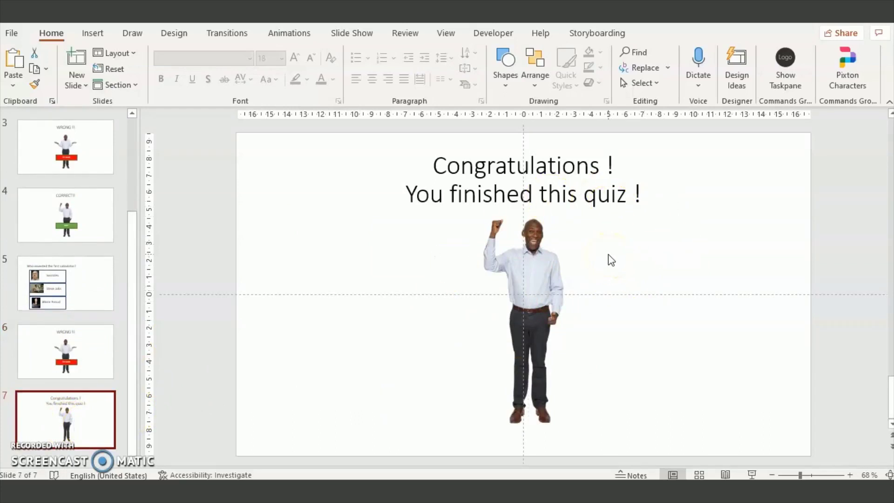
{"action": "scroll", "coordinate": [37, 295], "scroll_direction": "up", "scroll_amount": 2}
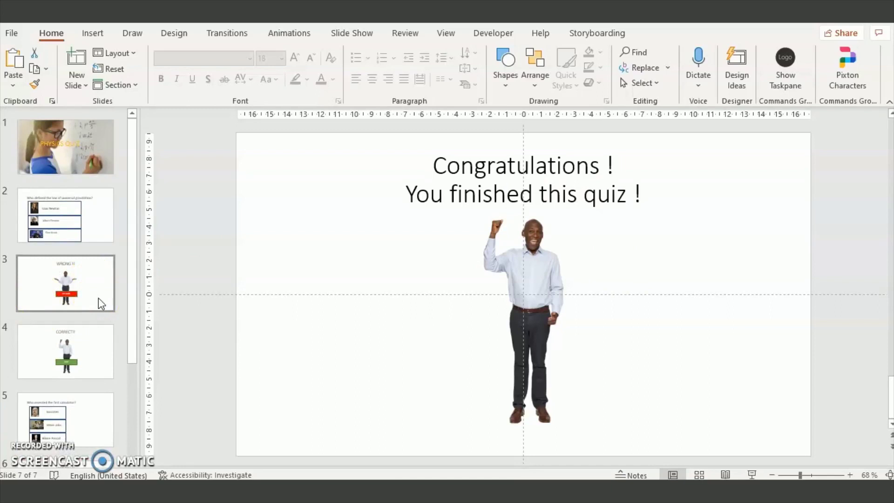
{"action": "left_click", "coordinate": [91, 231]}
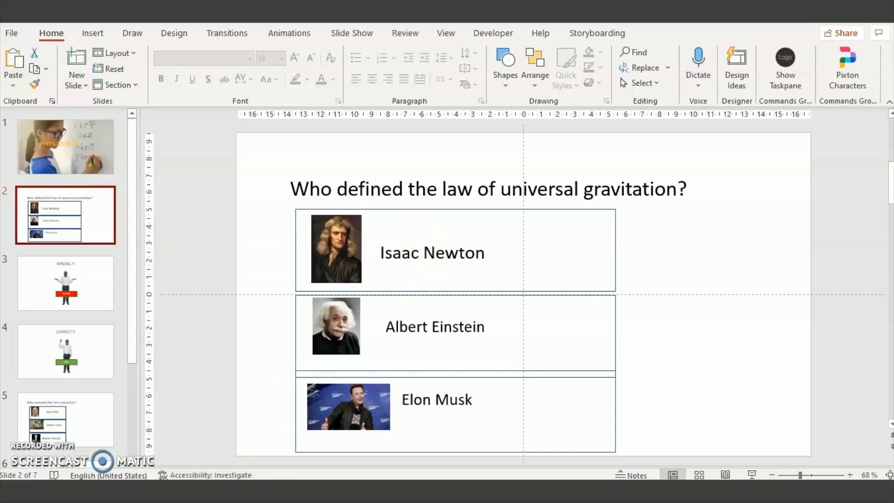
- Expand the Notes pane and enter %%PAUSE_AFTER% as slide 2's speaker note
{"action": "left_click_drag", "start_coordinate": [269, 464], "coordinate": [274, 390]}
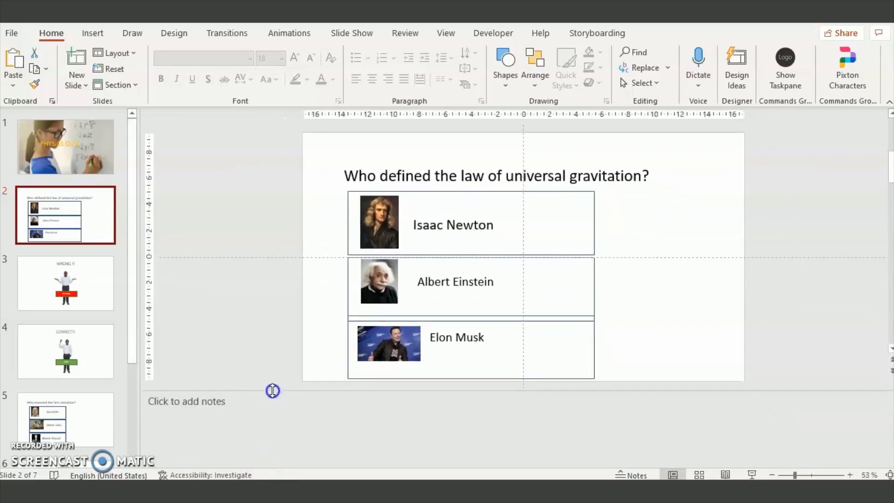
{"action": "left_click", "coordinate": [316, 407]}
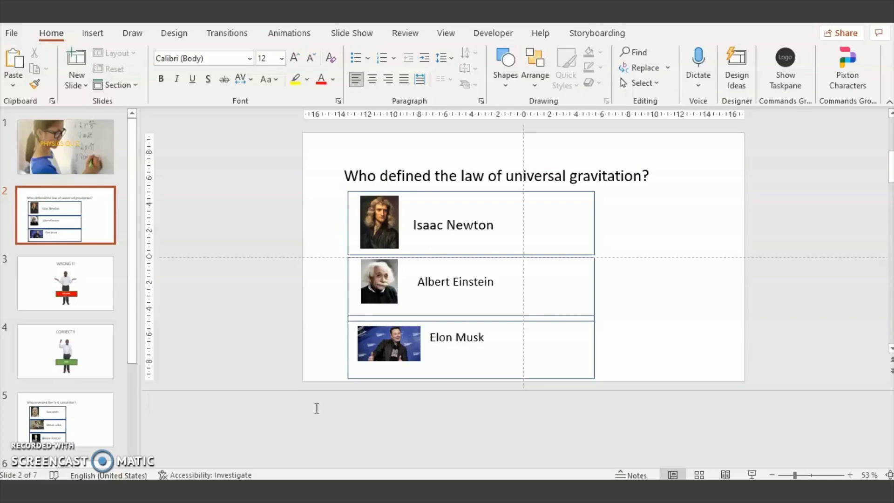
{"action": "type", "text": "%%PAUS"}
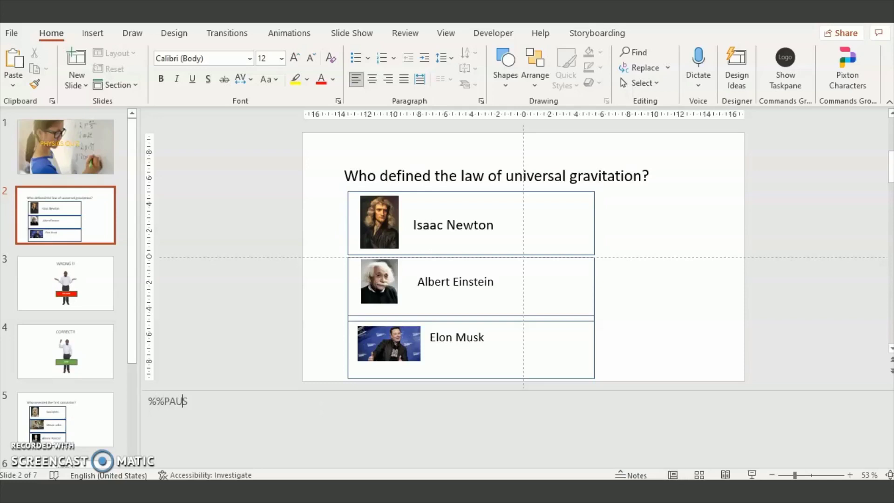
{"action": "type", "text": "E_AFTER"}
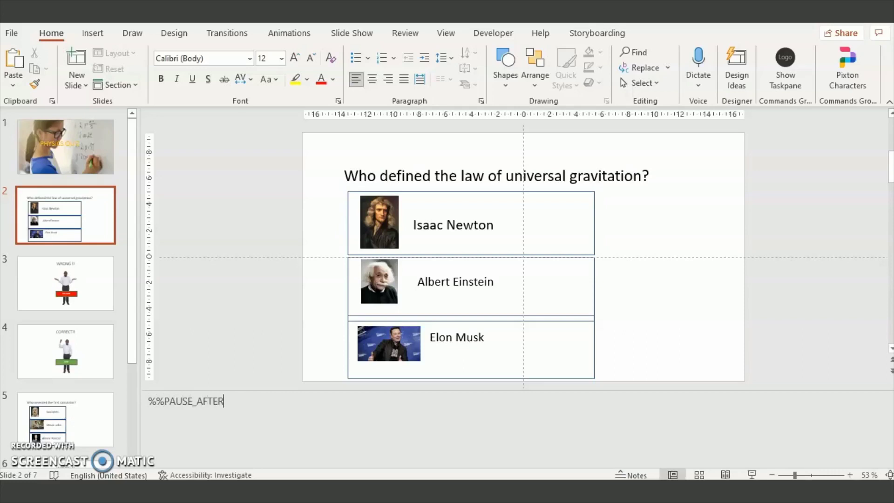
{"action": "type", "text": "%"}
- Enter %%GOTO%2%%GOTO-END% in the notes of slide 3, the first WRONG !! slide
{"action": "left_click", "coordinate": [92, 289]}
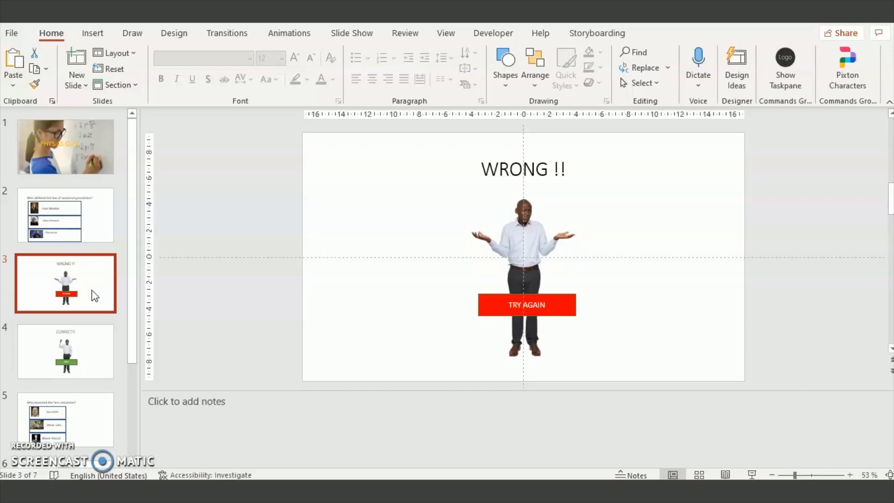
{"action": "left_click", "coordinate": [274, 404]}
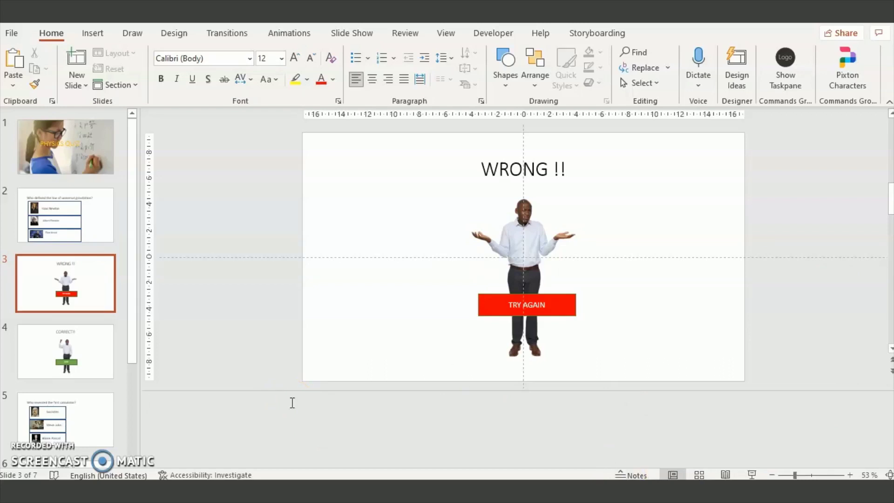
{"action": "type", "text": "%%GOTO%"}
{"action": "type", "text": "2"}
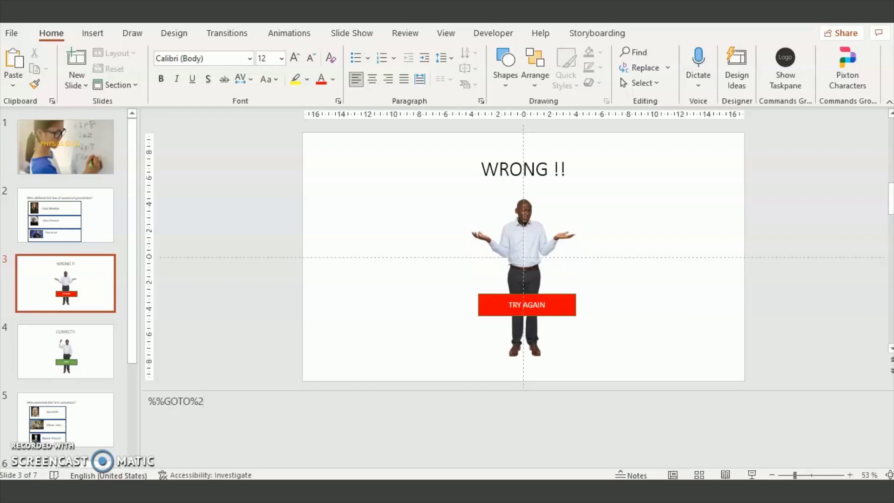
{"action": "type", "text": "%%GOTO-END"}
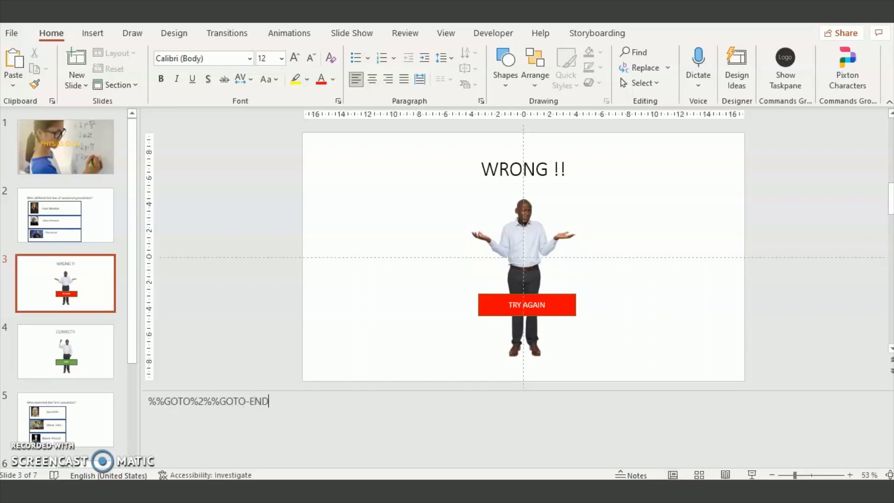
{"action": "type", "text": "%"}
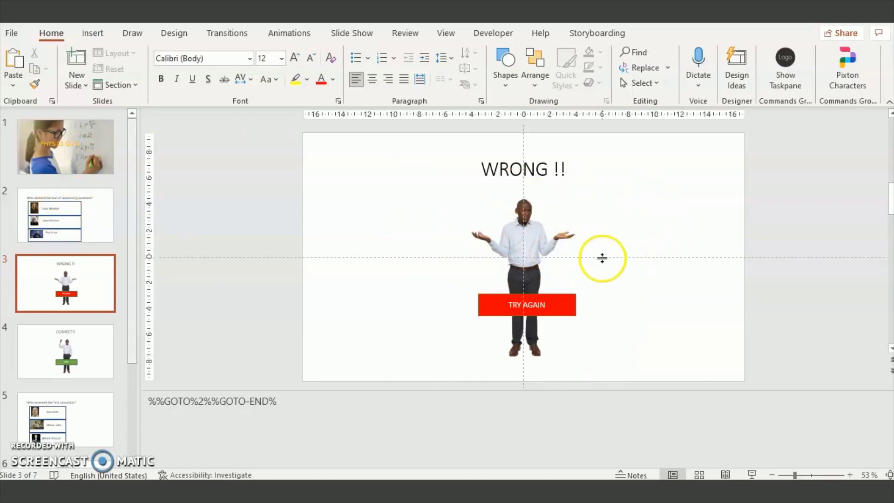
- Check the speaker notes on slides 4, 5, 6 and 7
{"action": "left_click", "coordinate": [77, 352]}
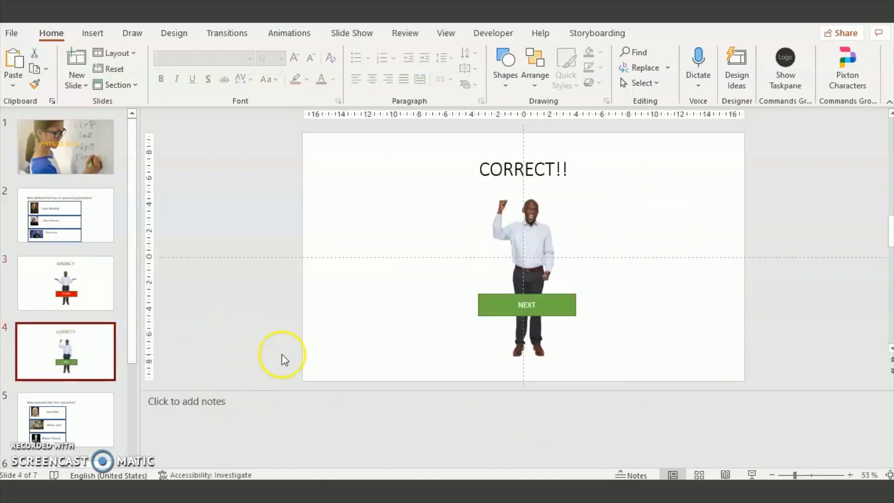
{"action": "left_click", "coordinate": [208, 398]}
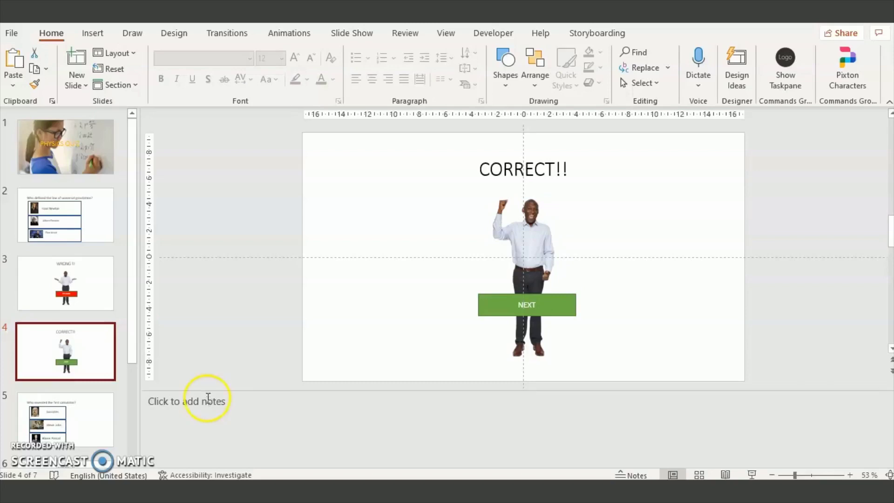
{"action": "left_click", "coordinate": [108, 406]}
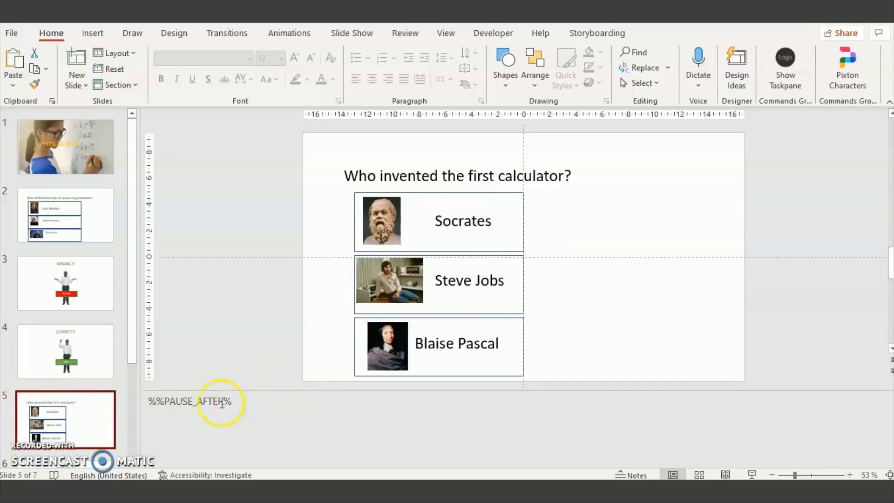
{"action": "scroll", "coordinate": [79, 383], "scroll_direction": "down", "scroll_amount": 3}
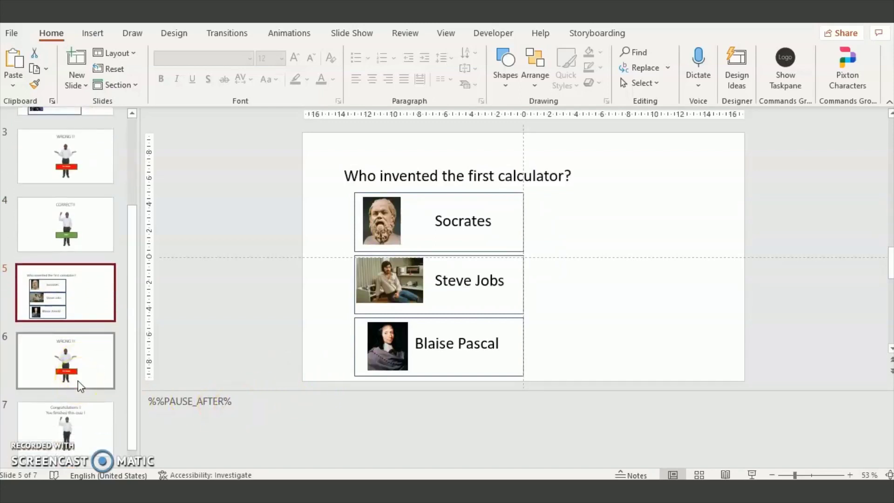
{"action": "left_click", "coordinate": [77, 381]}
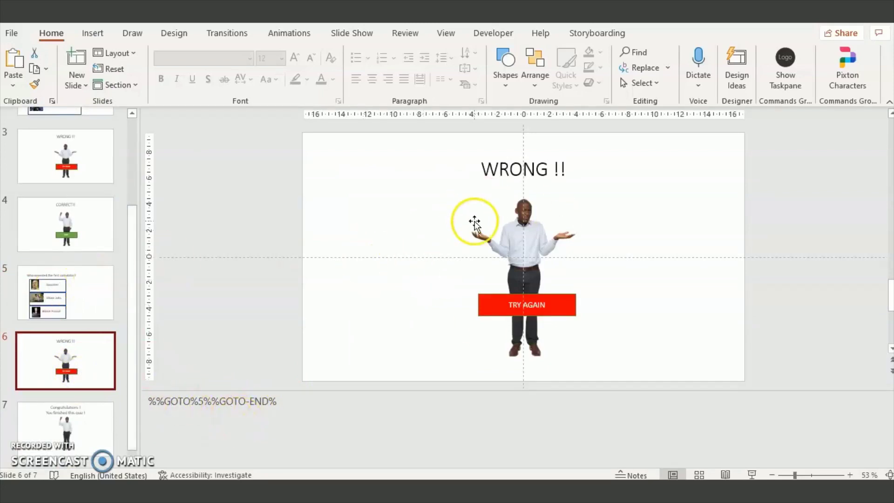
{"action": "left_click", "coordinate": [58, 429]}
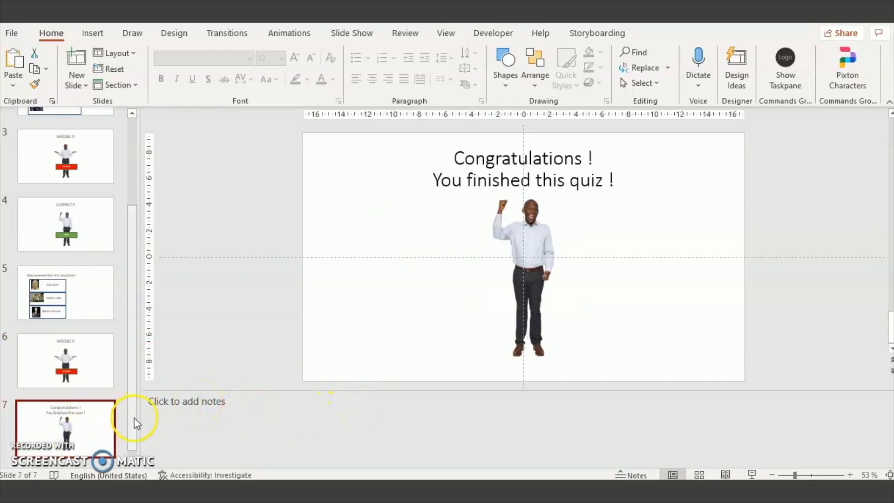
- Move to the automate.video upload page with video privacy set to Private
{"action": "left_click_drag", "start_coordinate": [134, 417], "coordinate": [140, 271]}
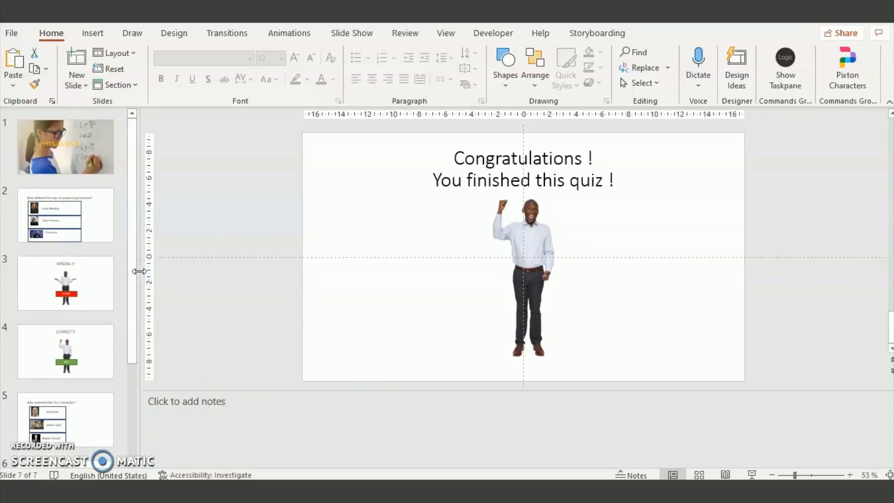
{"action": "left_click", "coordinate": [331, 167]}
{"action": "left_click", "coordinate": [150, 129]}
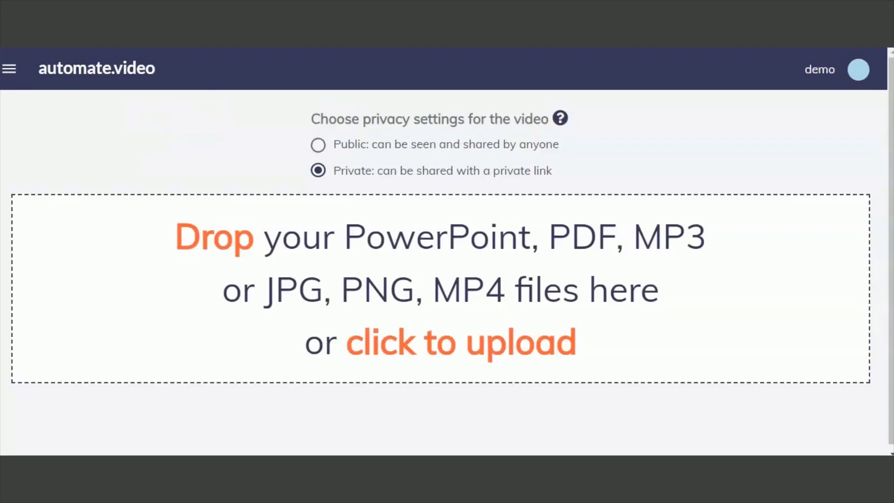
- Upload quizz_sample.pptx to automate.video and confirm the Audio Settings to begin importing
{"action": "left_click_drag", "start_coordinate": [887, 158], "coordinate": [442, 304]}
{"action": "left_click", "coordinate": [443, 399]}
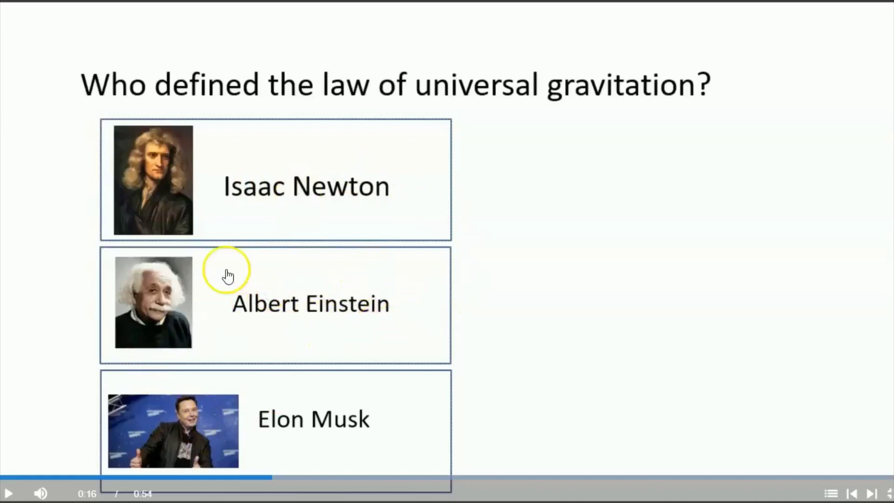
- Choose Albert Einstein as the answer to the universal gravitation question
{"action": "left_click", "coordinate": [195, 297]}
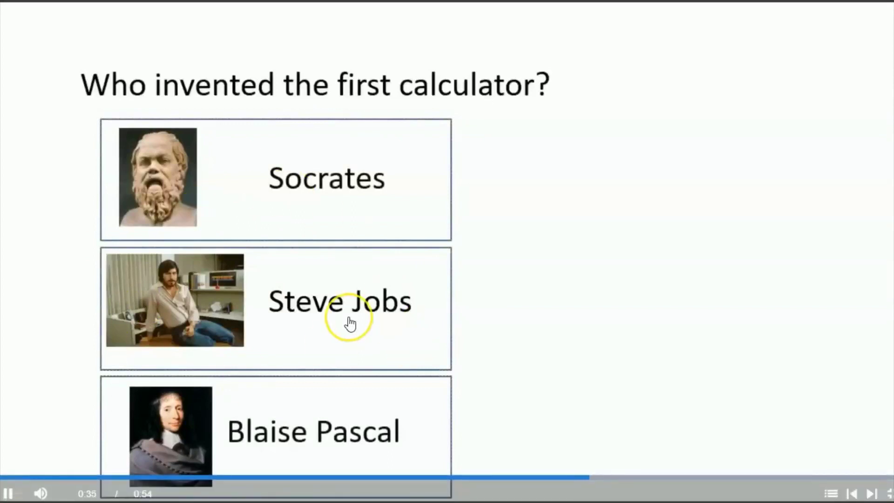
- Answer 'Who invented the first calculator?' with Steve Jobs, use TRY AGAIN, then pick Blaise Pascal
{"action": "left_click", "coordinate": [212, 335]}
{"action": "left_click", "coordinate": [405, 351]}
{"action": "left_click", "coordinate": [175, 414]}
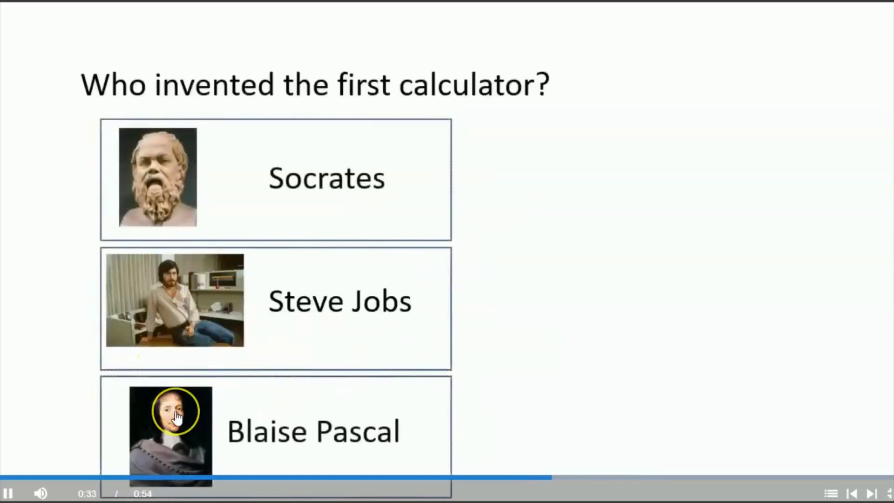